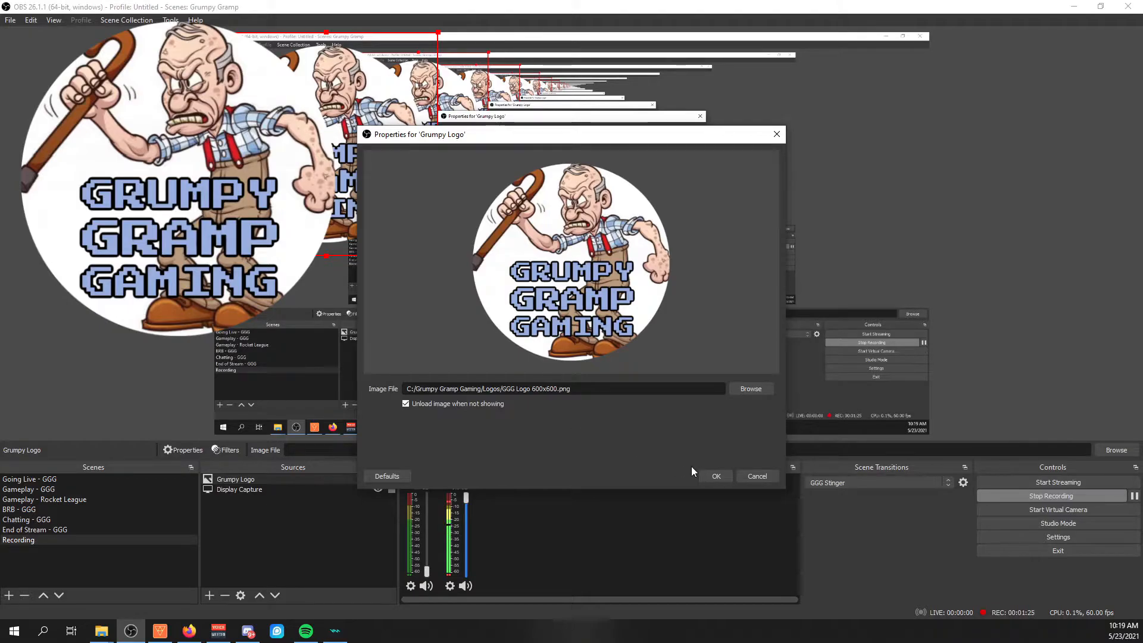
- Accept the Grumpy Logo image properties and add a new Video Capture Device source named Webcam to the Recording scene
left_click(704, 476)
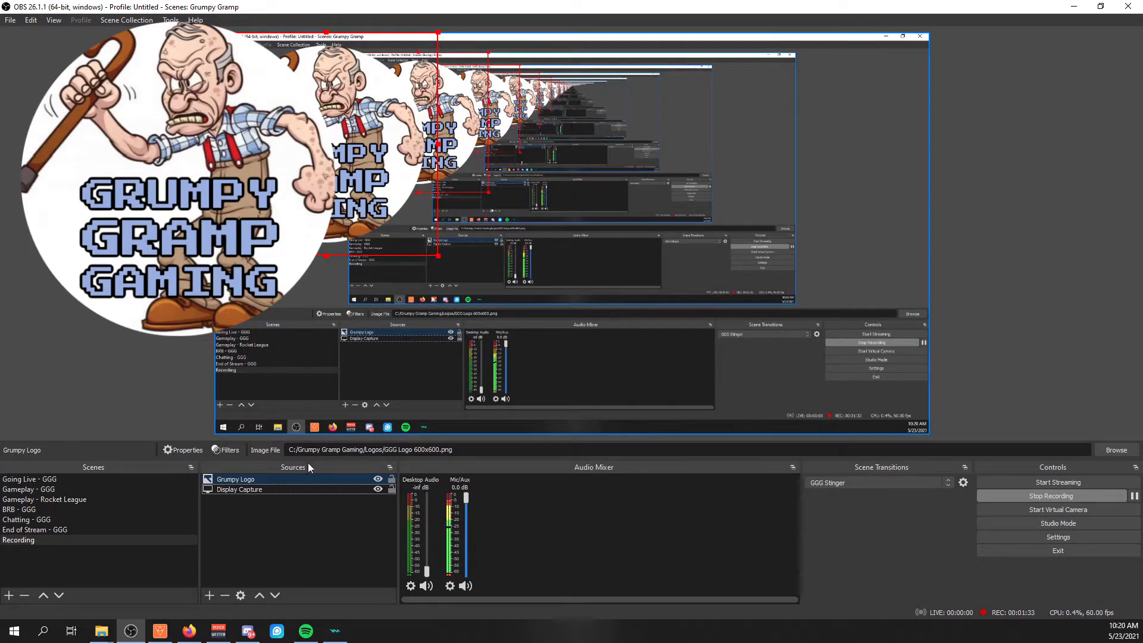
left_click(209, 595)
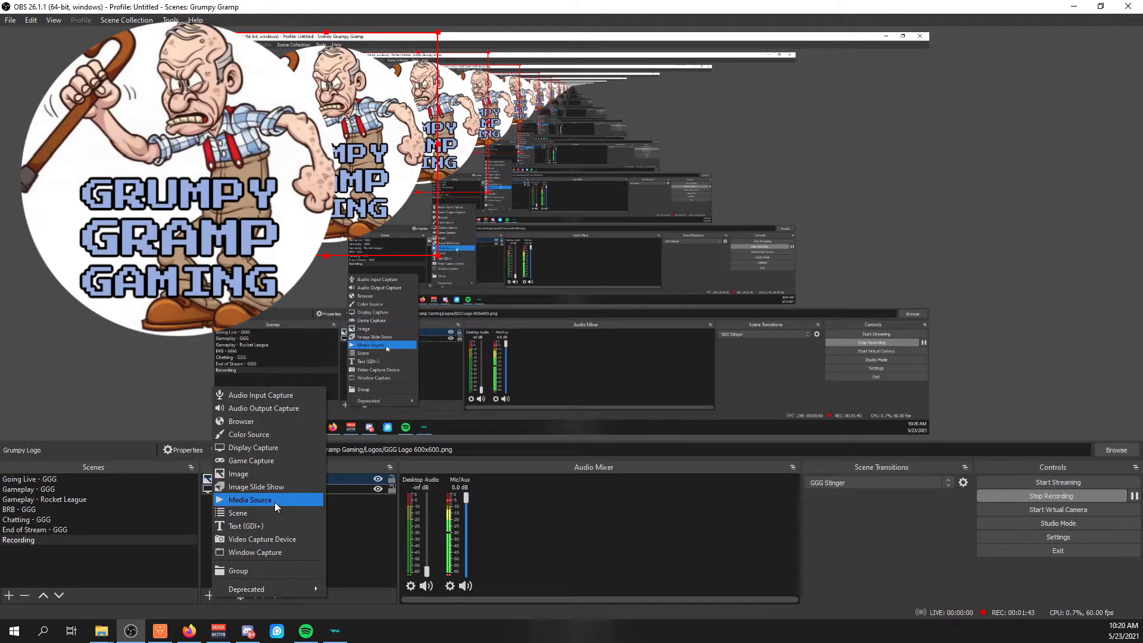
left_click(209, 561)
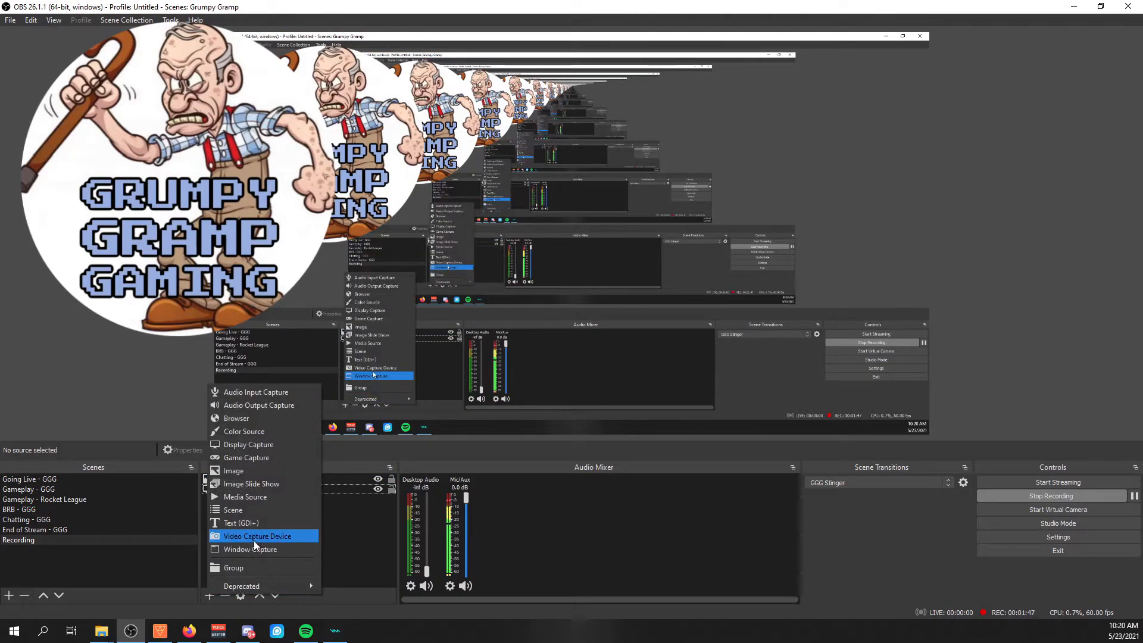
left_click(255, 539)
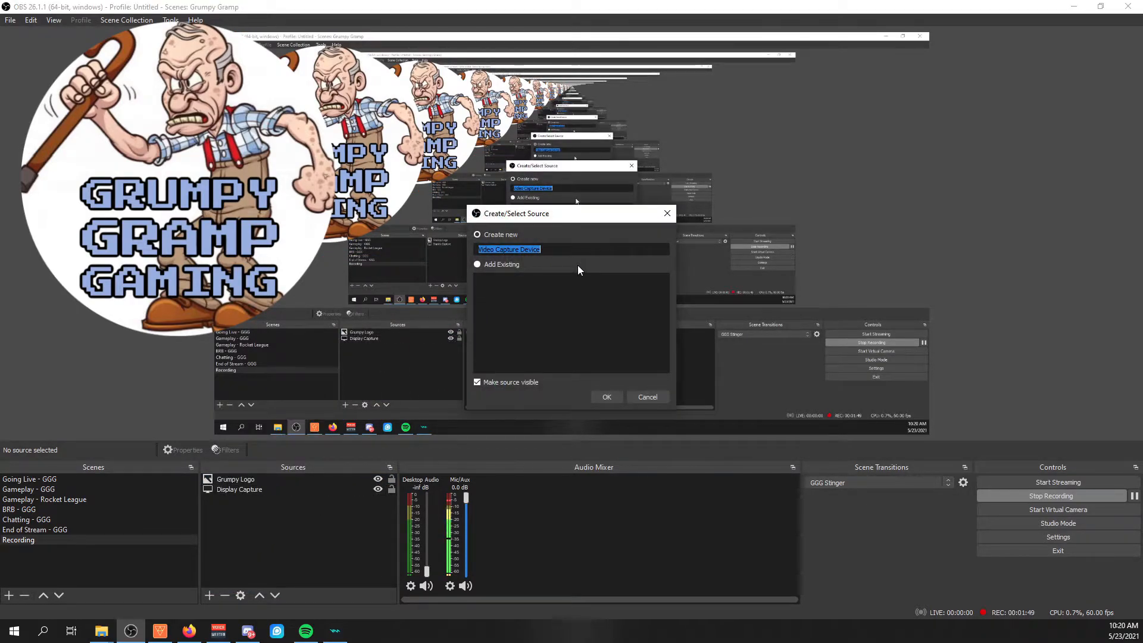
type("Webcam")
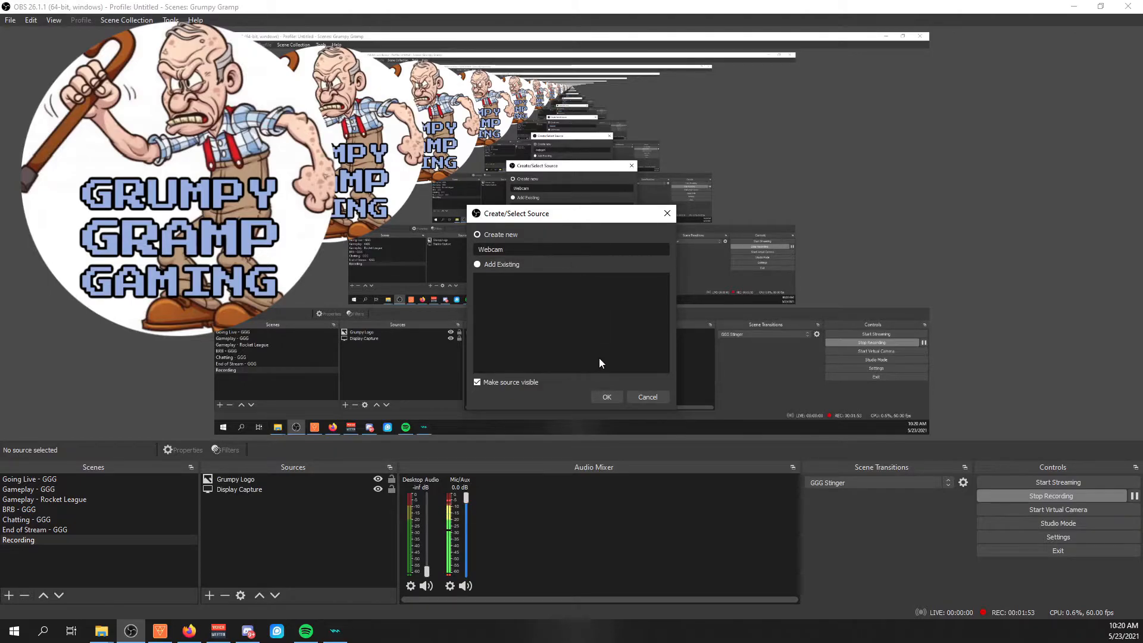
left_click(601, 395)
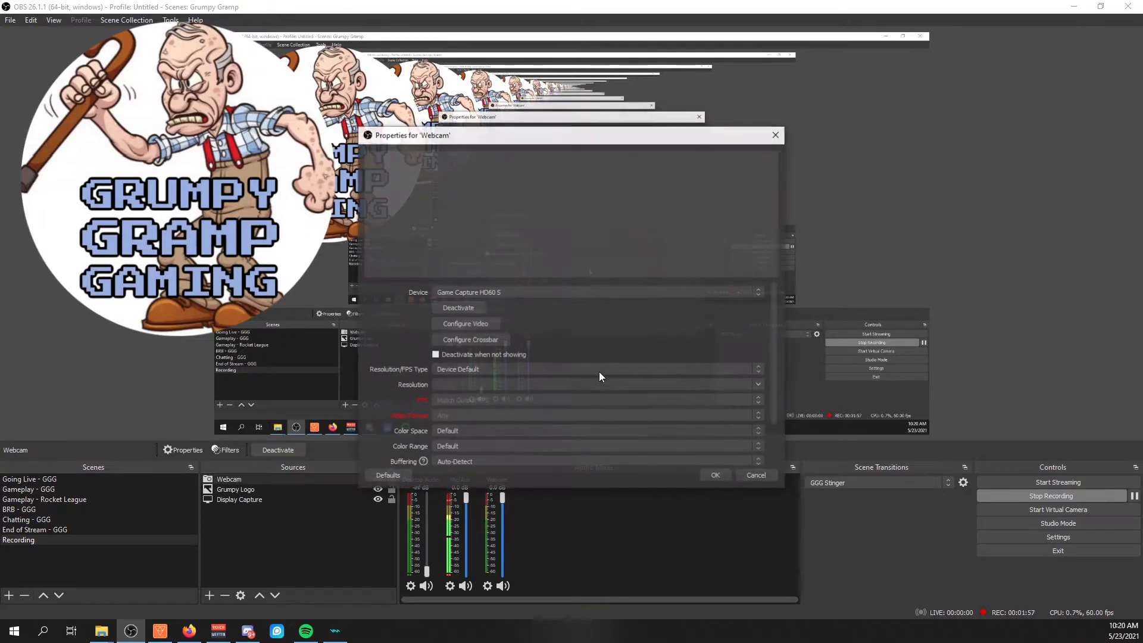
key("Escape")
- Move the Webcam source below Display Capture, to the end of the source order
left_click(271, 481)
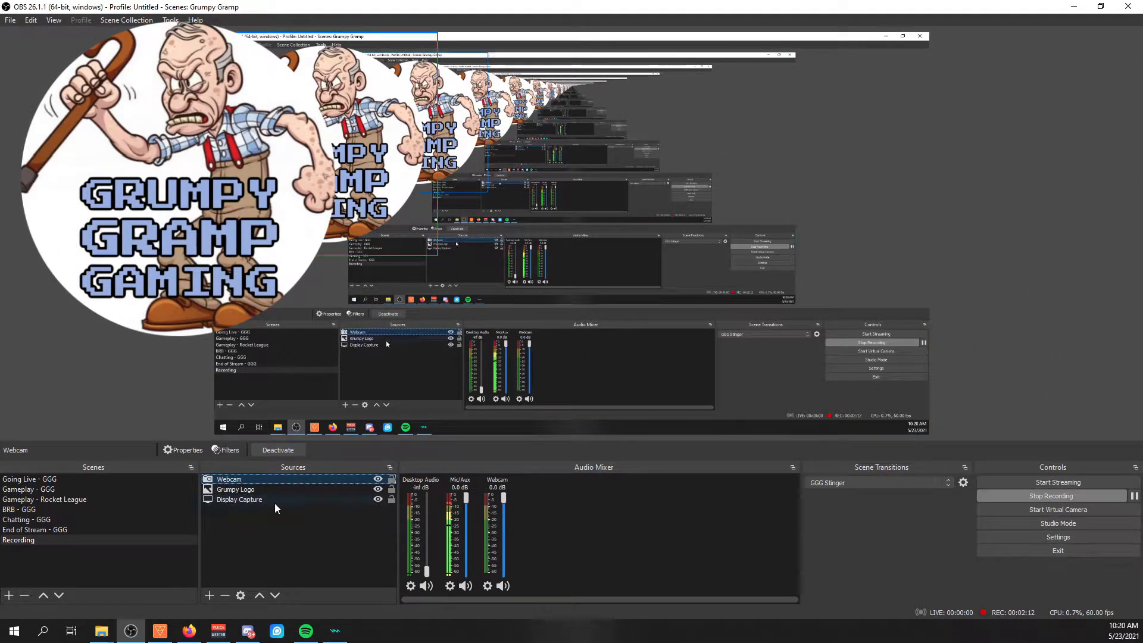
left_click(274, 595)
left_click(274, 594)
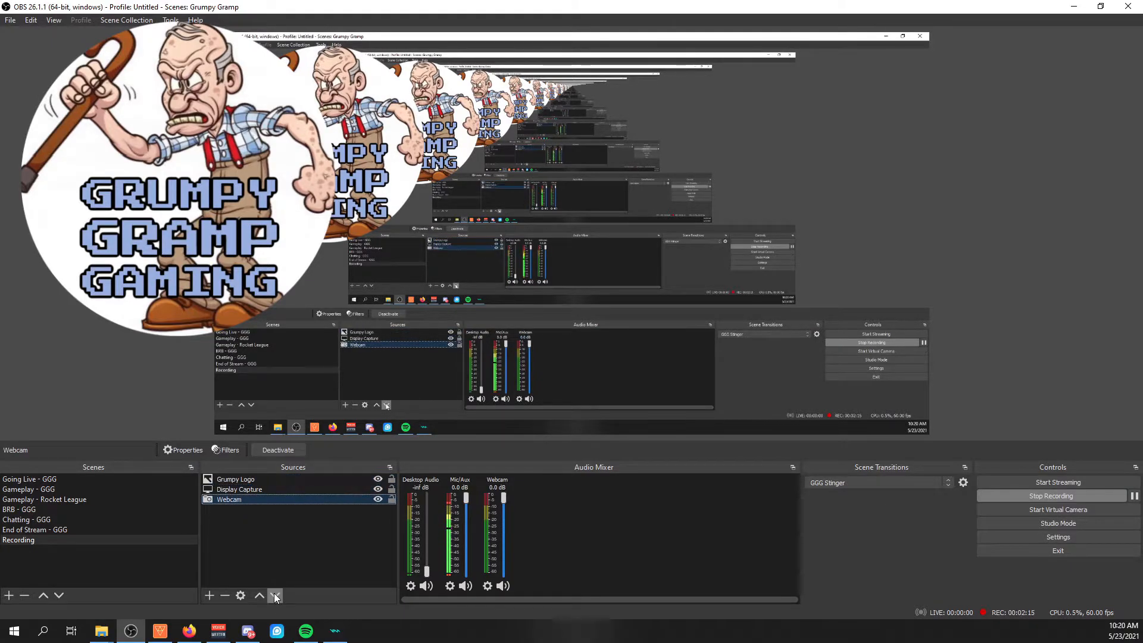
- Review the Webcam source's available capture devices and its video and audio properties, keeping Game Capture HD60 S as the device
right_click(272, 499)
left_click(301, 493)
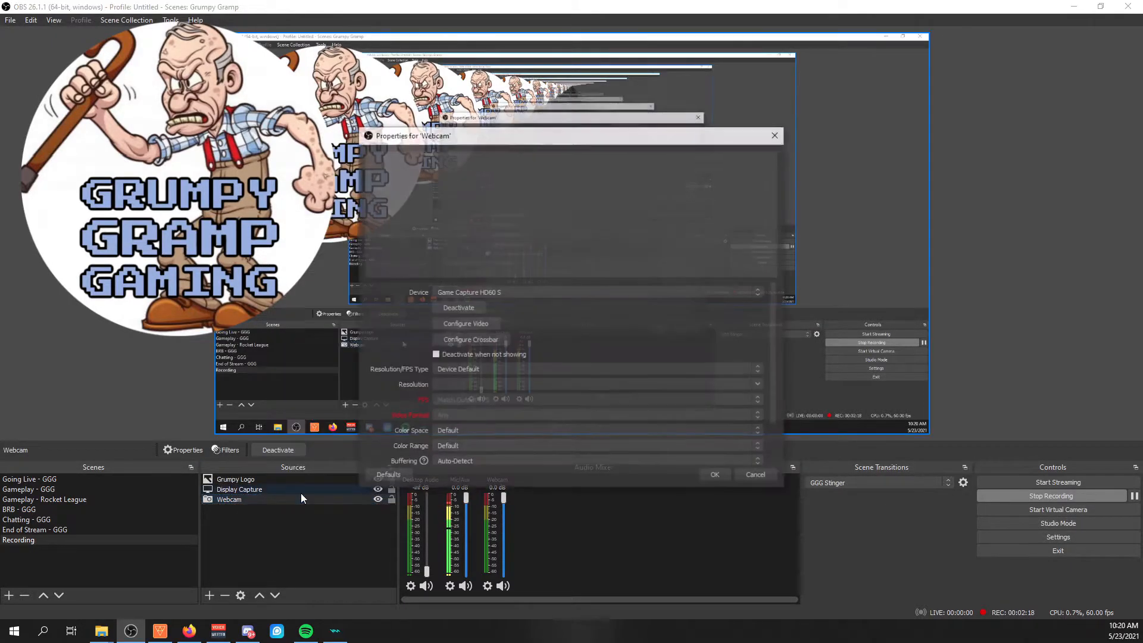
left_click_drag(541, 136, 604, 93)
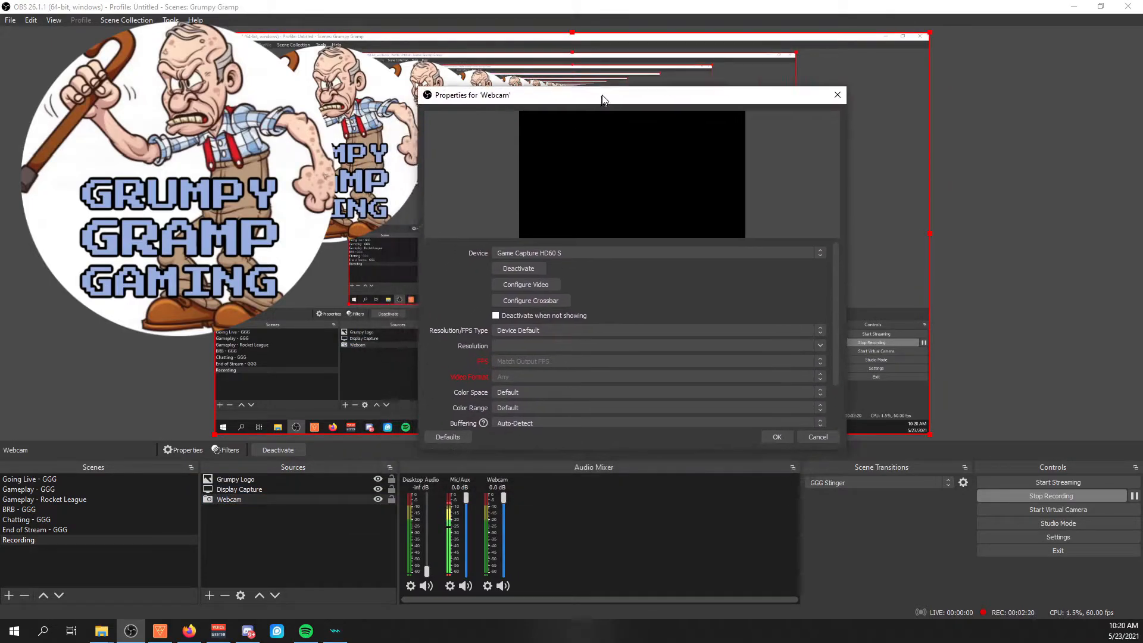
left_click(579, 249)
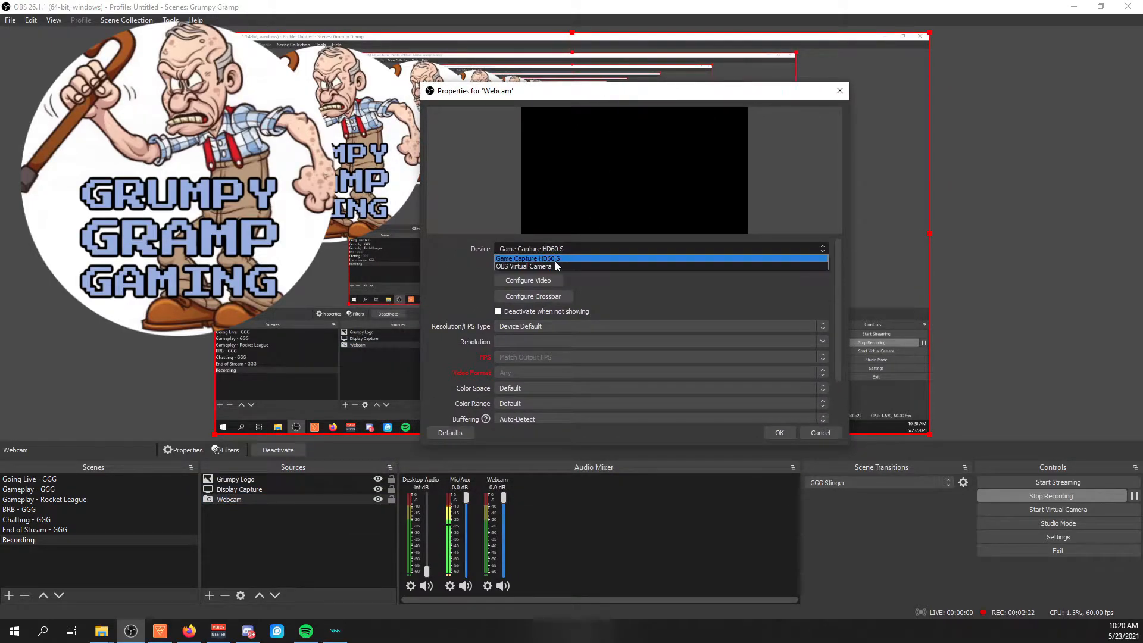
left_click(659, 282)
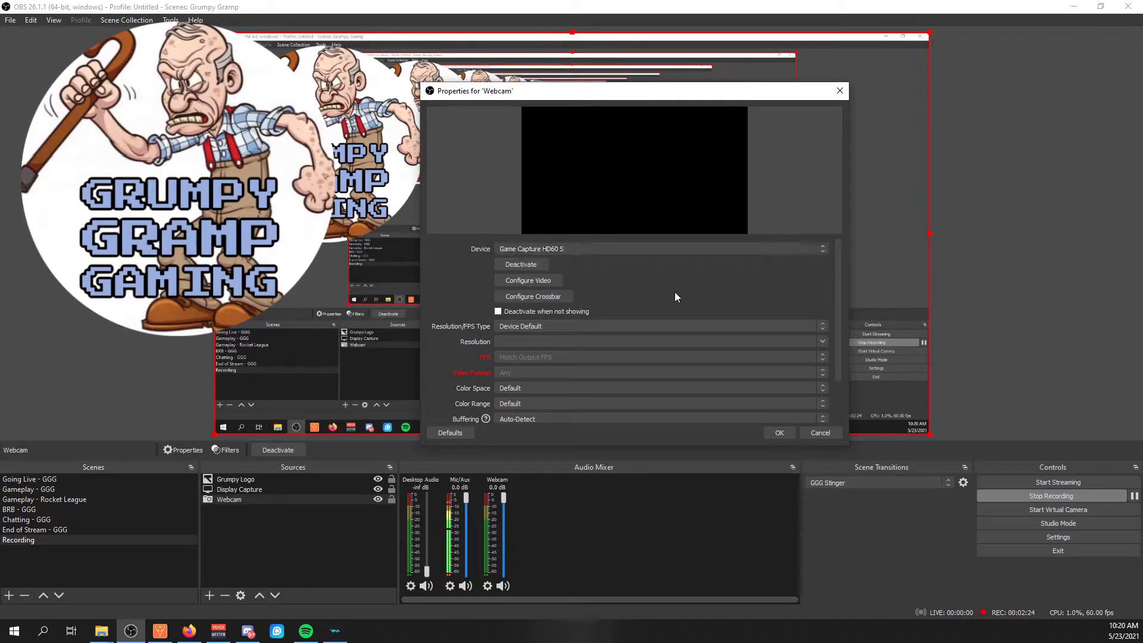
left_click(662, 249)
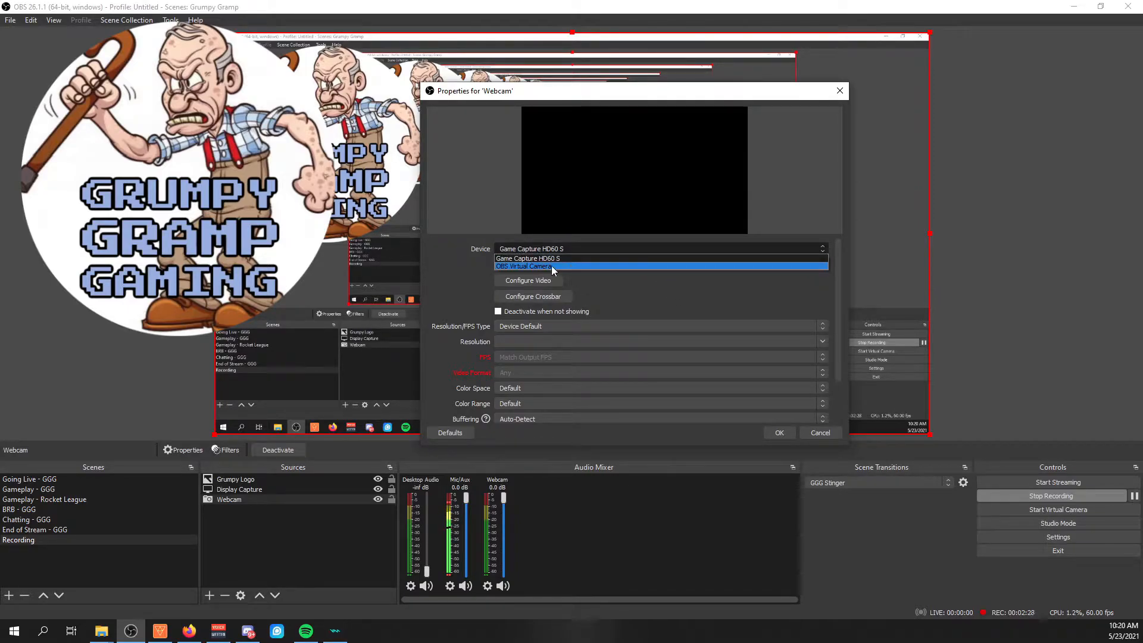
left_click(713, 295)
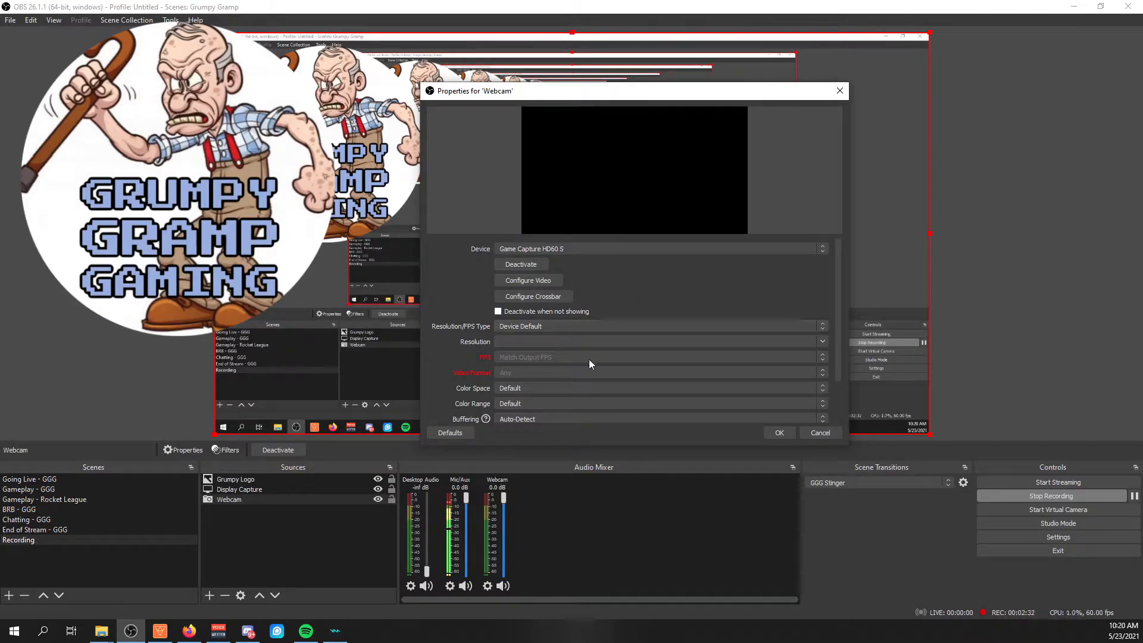
scroll(580, 331, "down", 1)
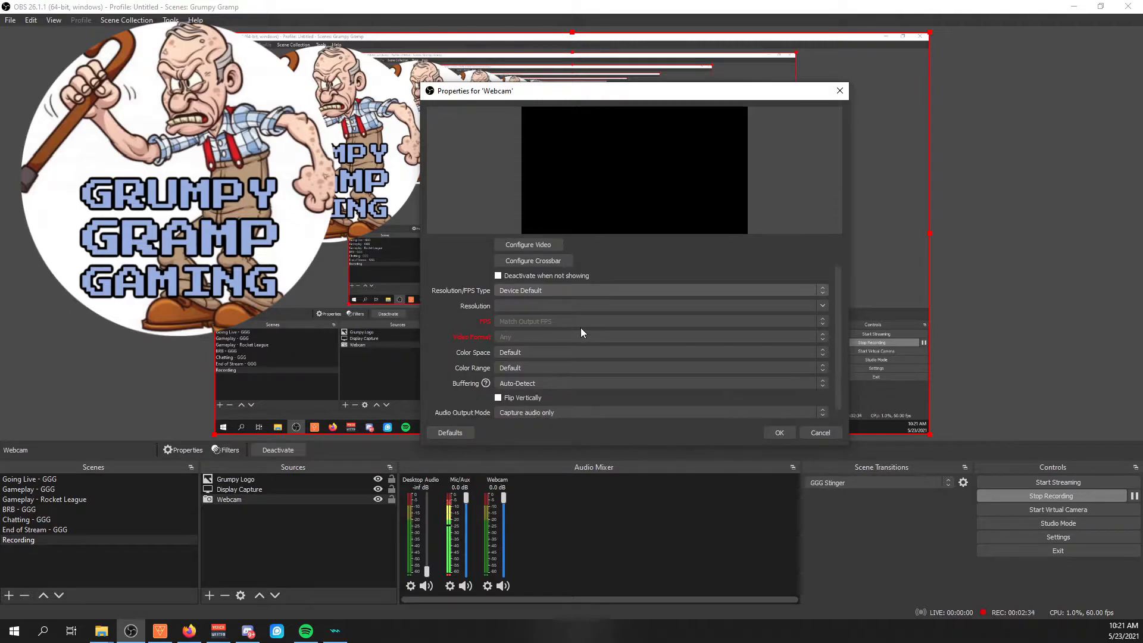
scroll(581, 328, "down", 1)
scroll(580, 328, "up", 2)
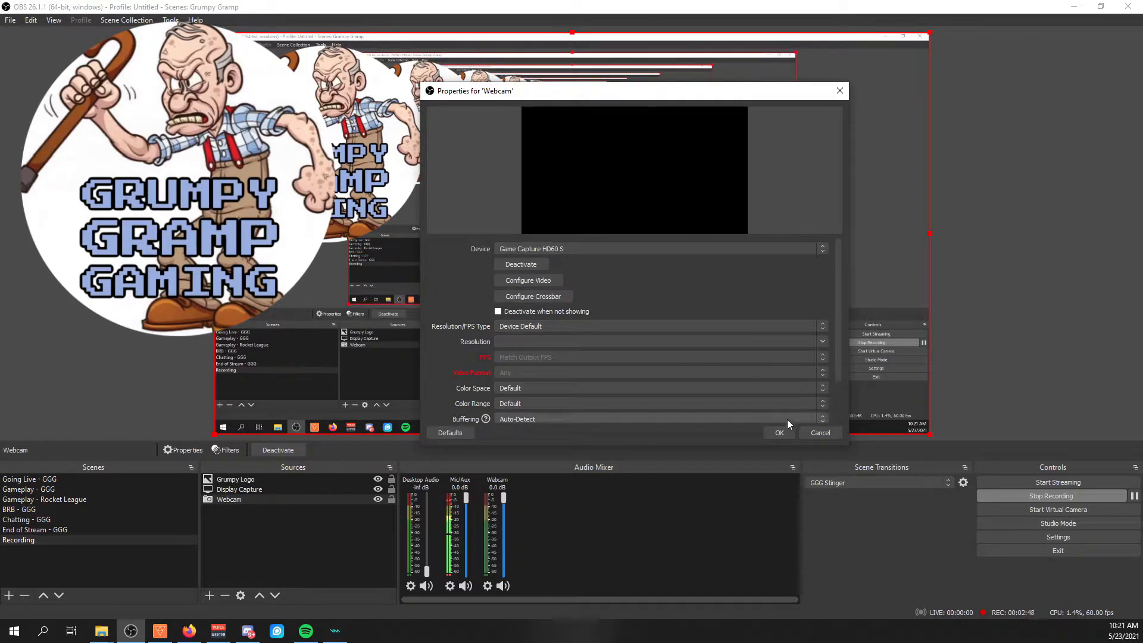
left_click(782, 434)
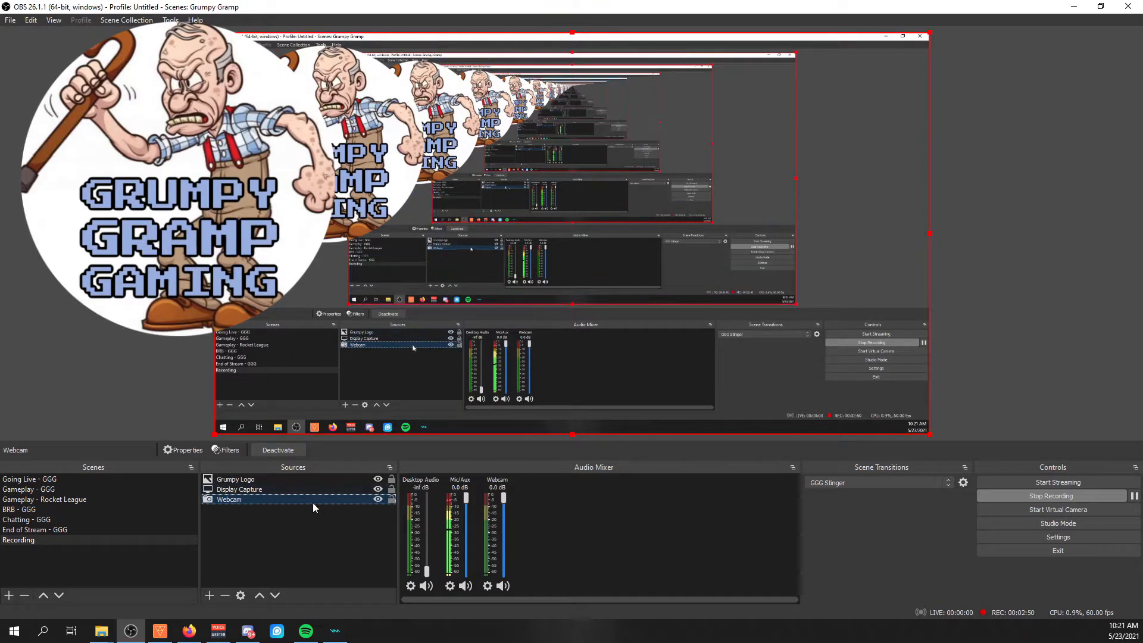
- Hide and show the Grumpy Logo source twice, leaving it visible
left_click(274, 481)
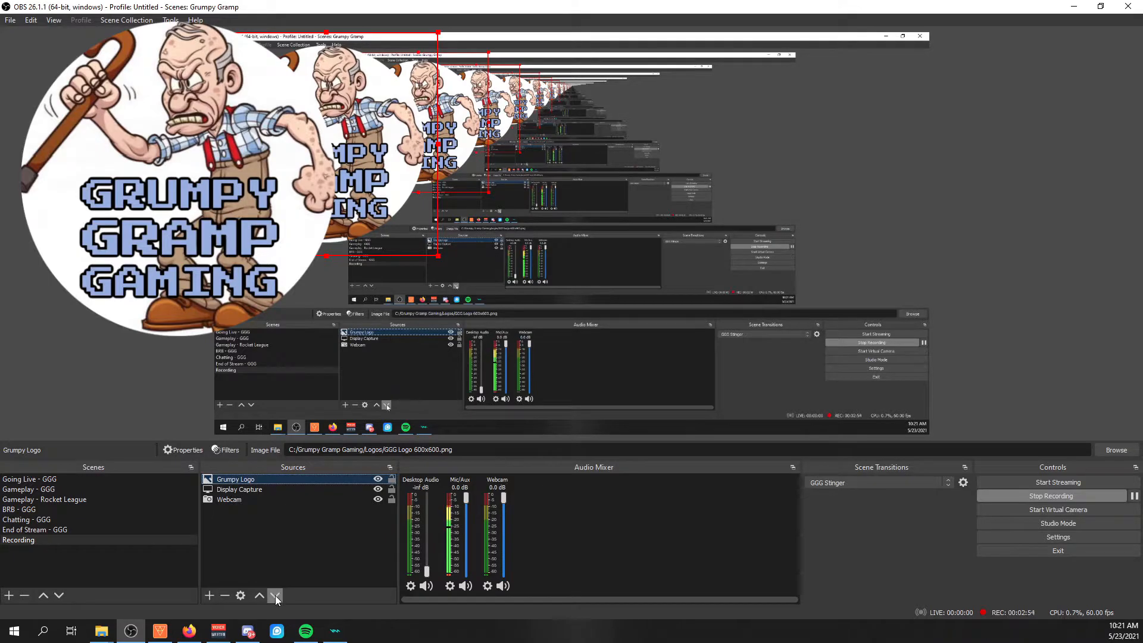
left_click(378, 479)
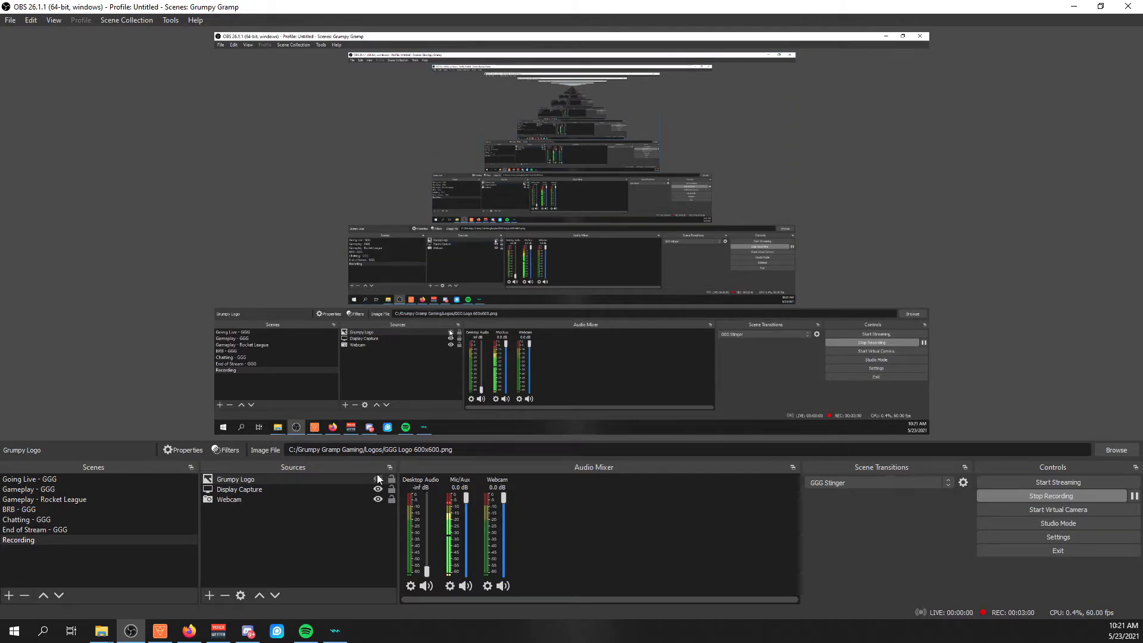
left_click(379, 481)
left_click(378, 480)
left_click(378, 480)
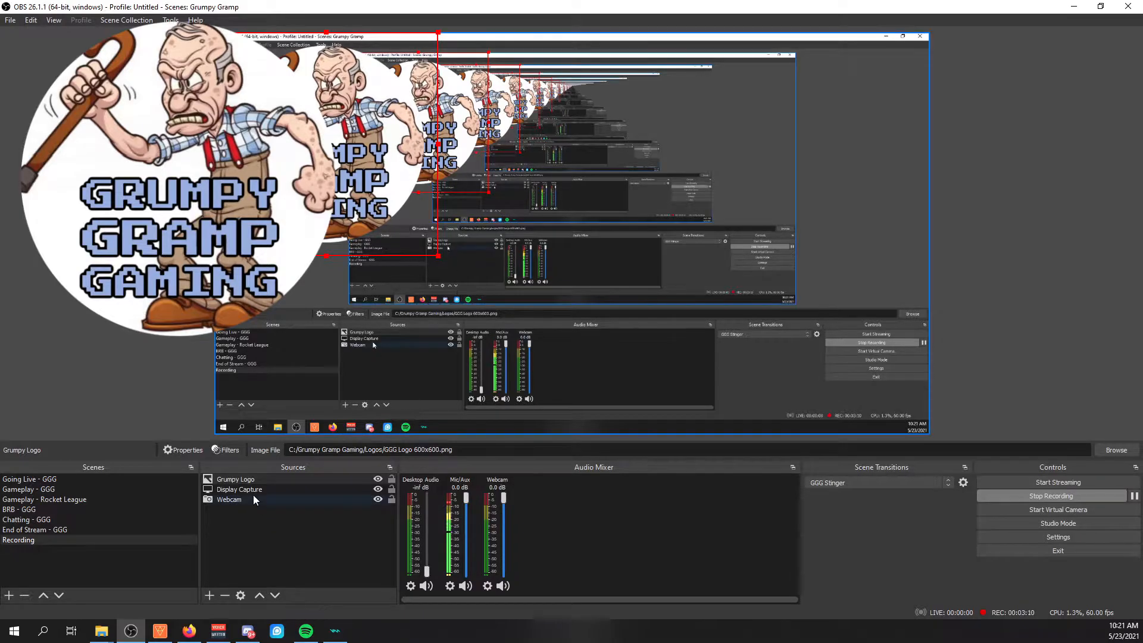
- Move the Grumpy Logo source below Display Capture and back to the start of the source order
left_click(273, 594)
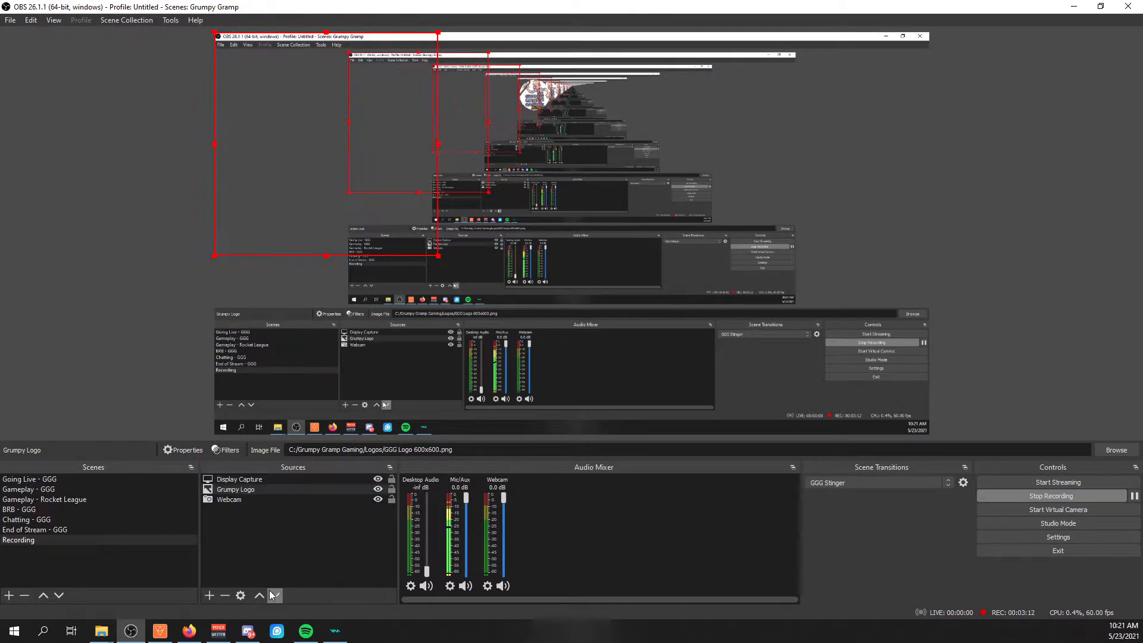
left_click(242, 479)
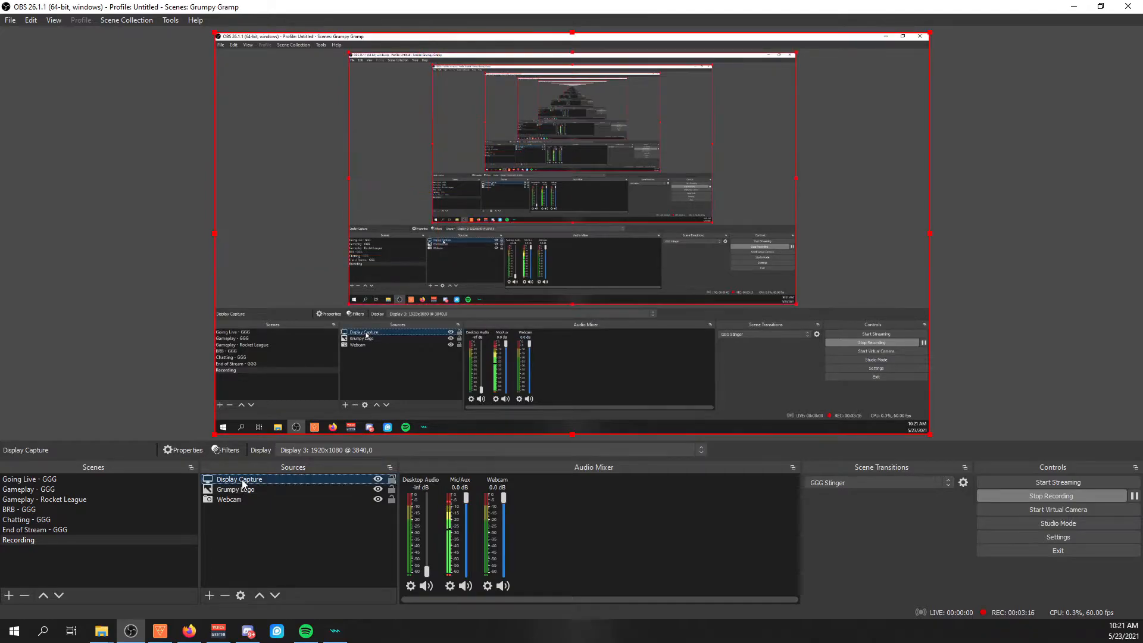
left_click(241, 489)
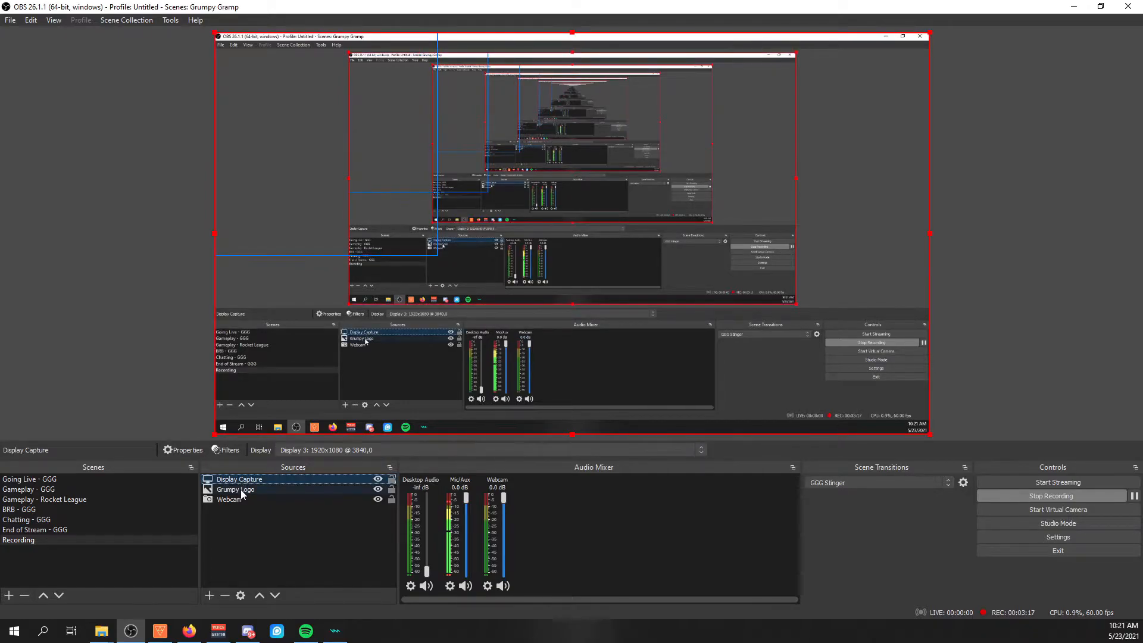
left_click(257, 596)
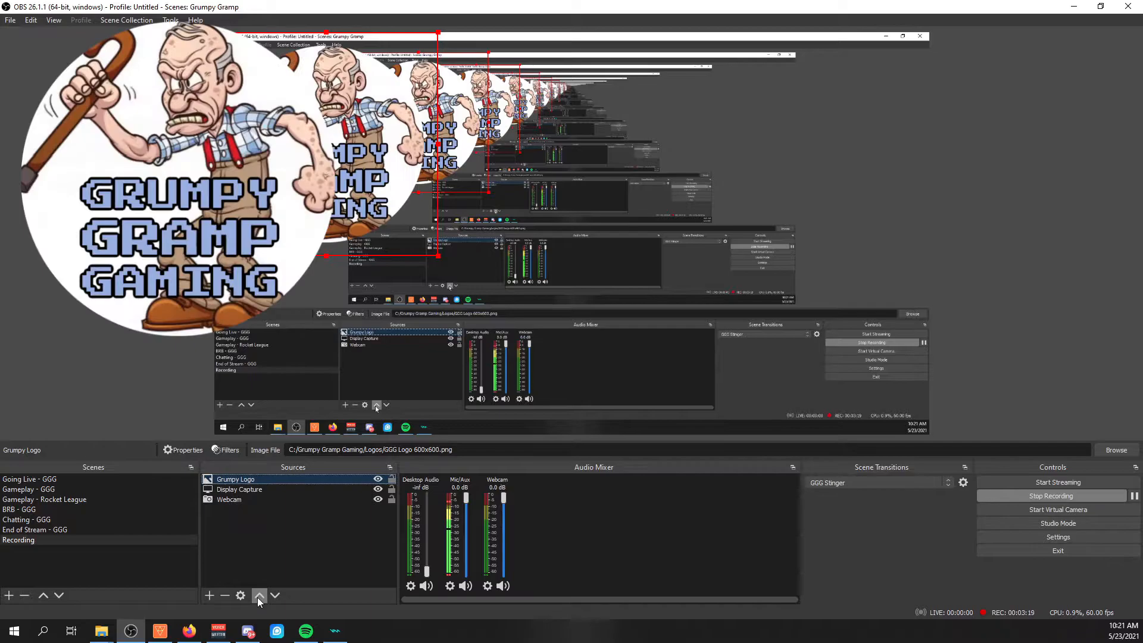
- Shrink the Webcam source into the canvas's lower-right corner and raise it above Display Capture in the source order
left_click(244, 499)
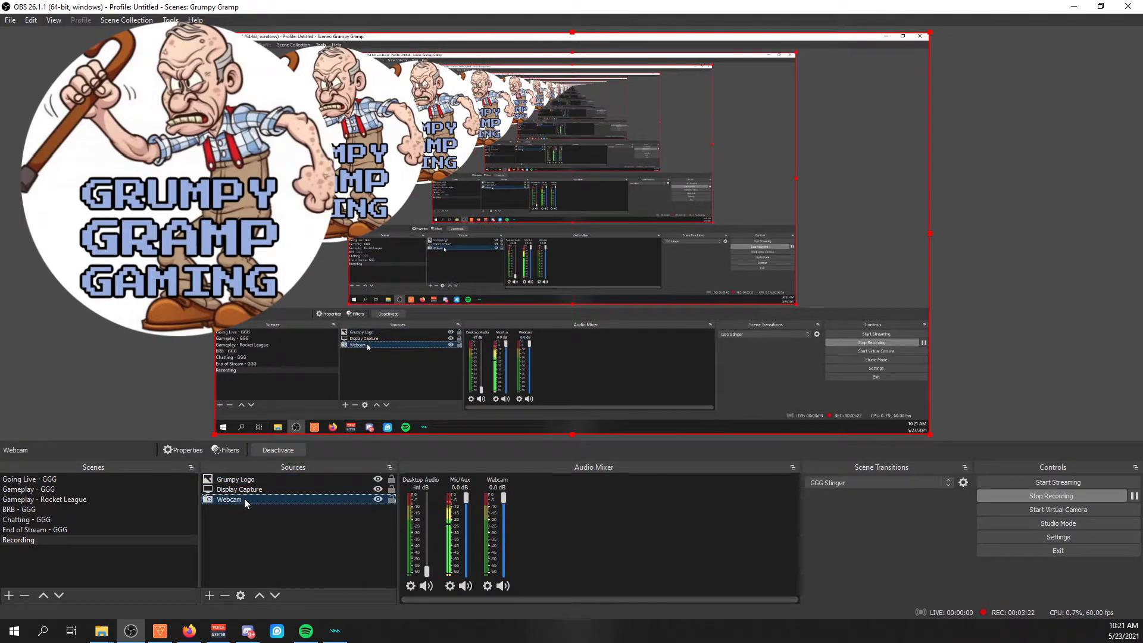
left_click_drag(215, 32, 815, 295)
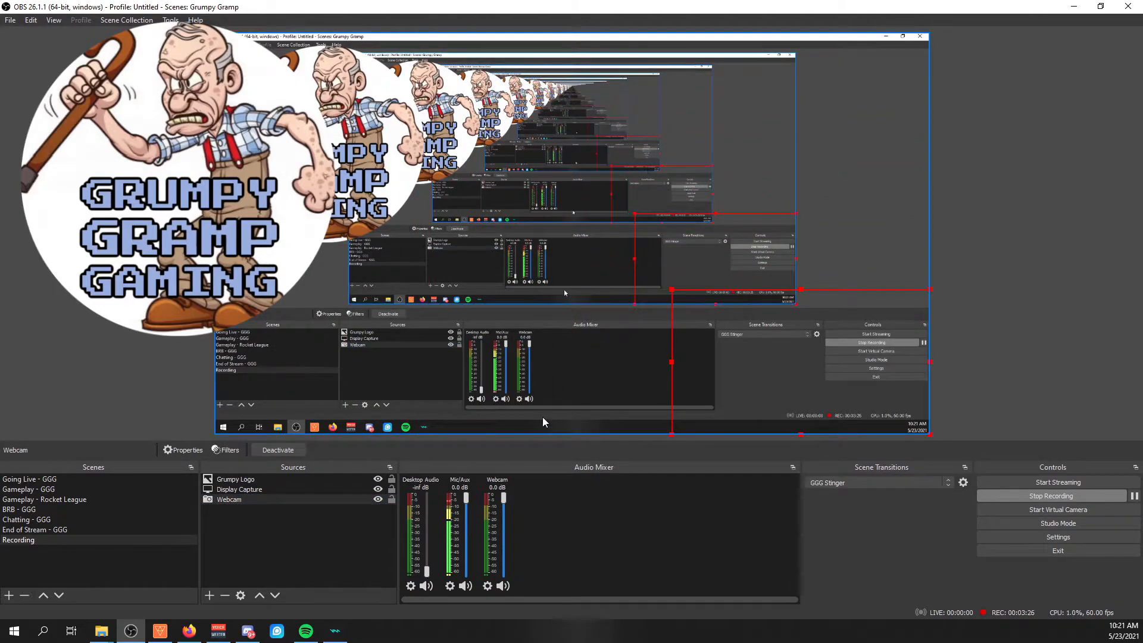
left_click(261, 596)
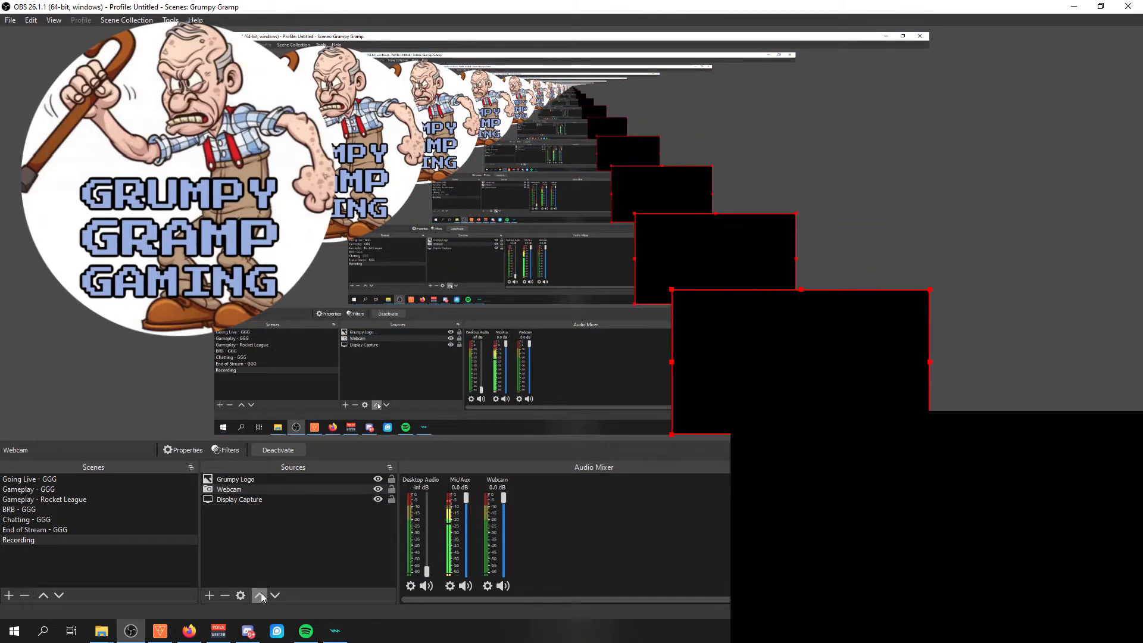
- Reposition the shrunken Webcam source on the canvas, toward its upper-right corner
left_click_drag(683, 366, 591, 193)
left_click_drag(647, 231, 815, 116)
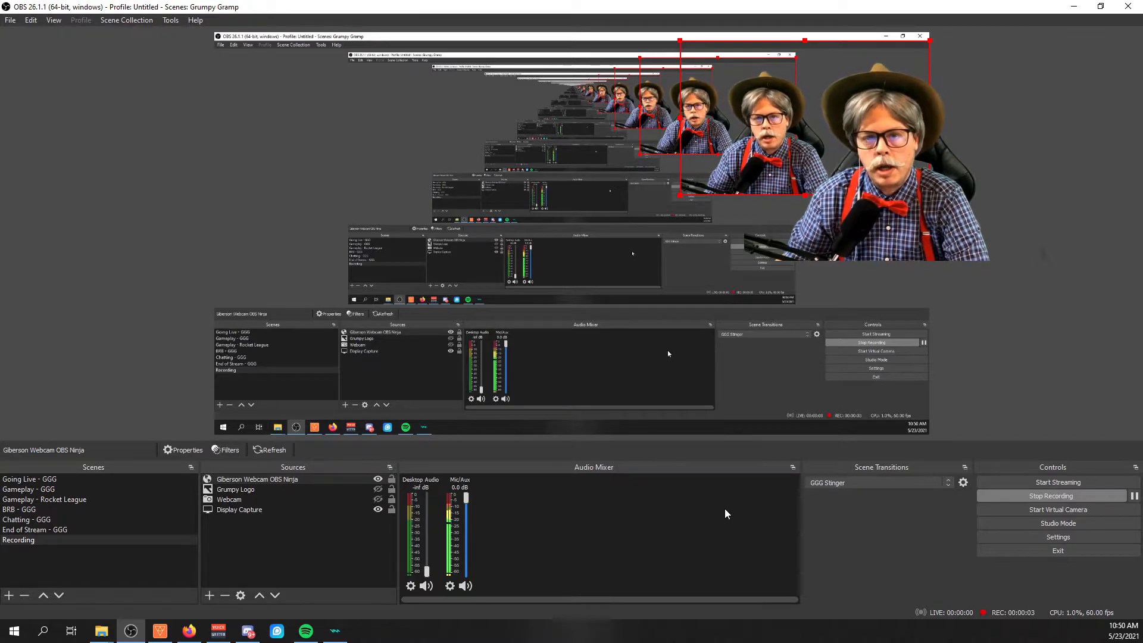
- Open the program settings and examine the Video settings and the Streaming and Recording output settings
left_click(1023, 536)
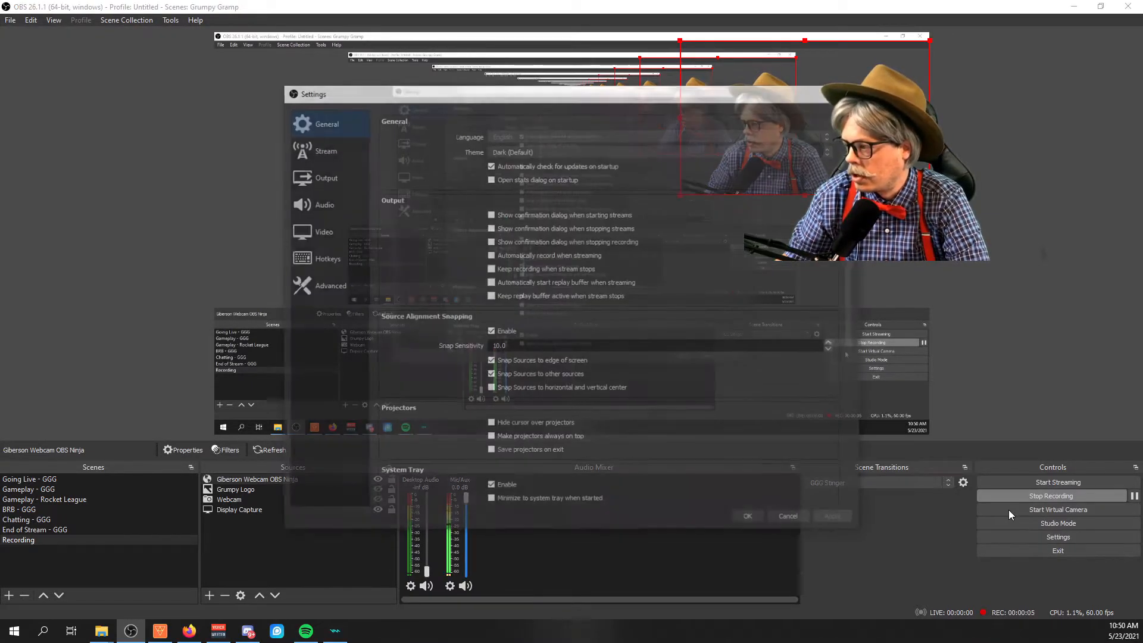
left_click_drag(734, 100, 599, 44)
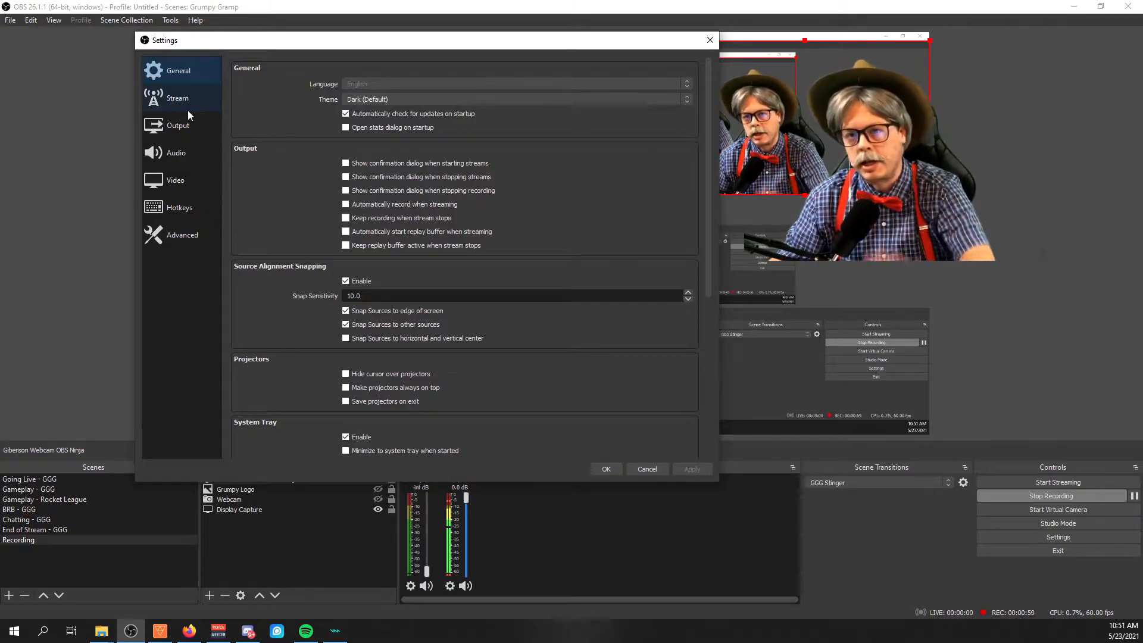
left_click(186, 126)
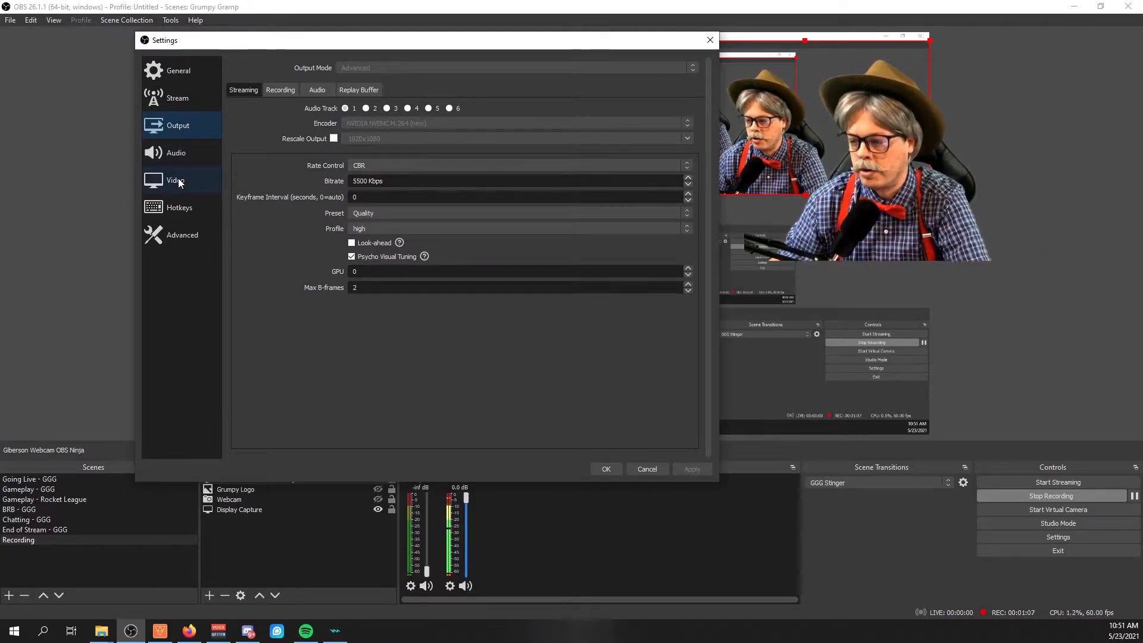
left_click(178, 181)
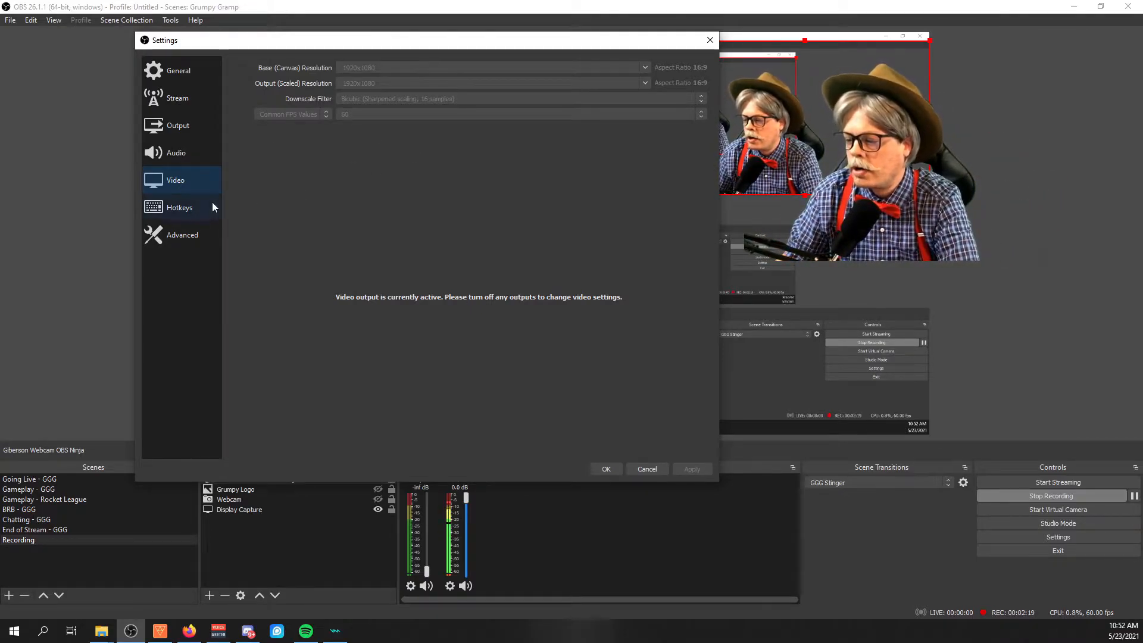
left_click(185, 129)
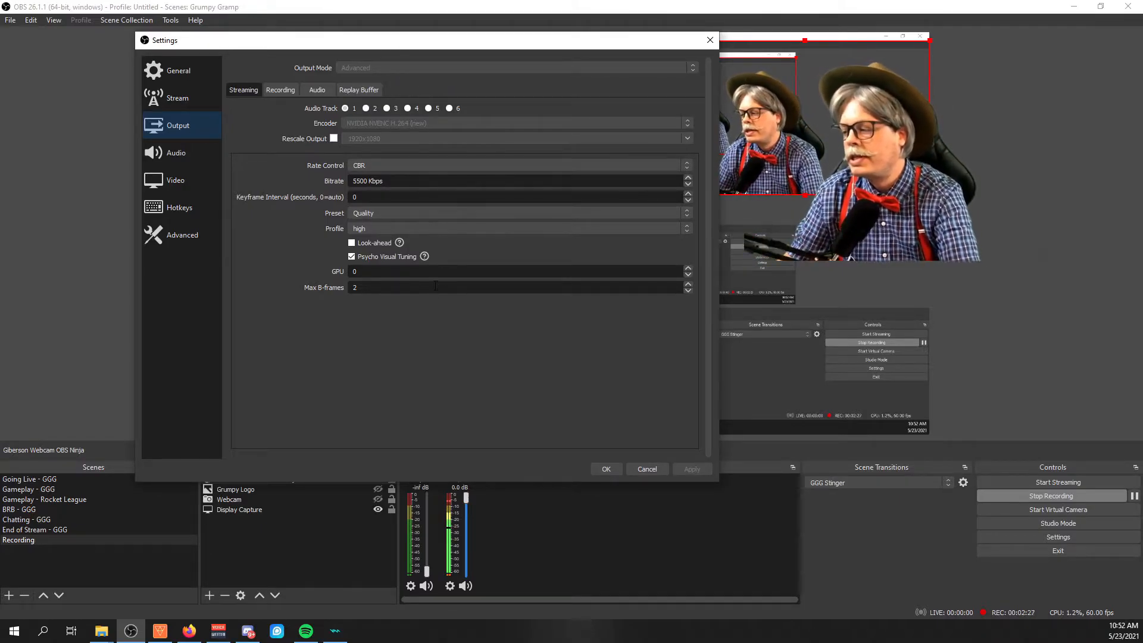
left_click(275, 91)
left_click(240, 92)
left_click(273, 93)
left_click(247, 91)
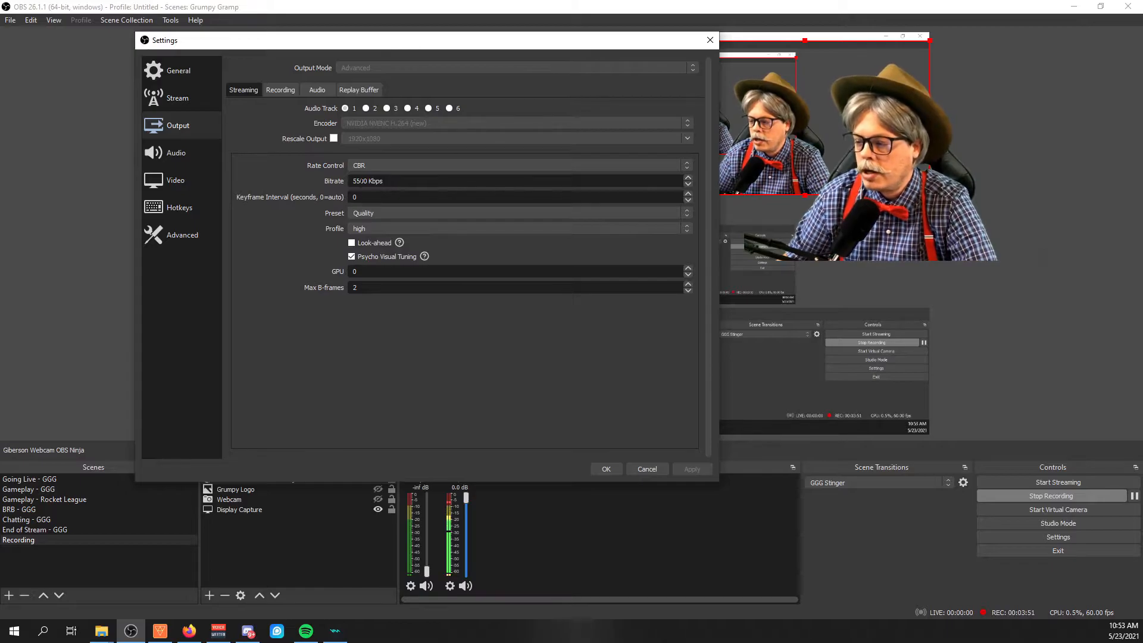
left_click(285, 89)
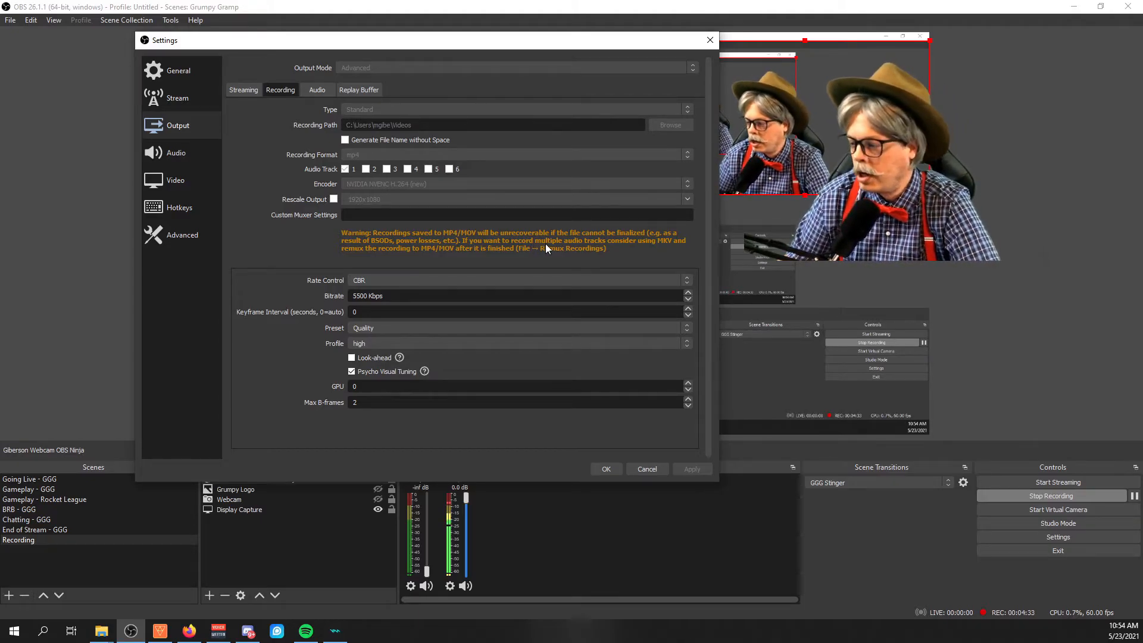
- Examine the Audio settings, including the devices offered for Desktop Audio and Mic/Auxiliary Audio, without changing the selected ones
left_click(192, 154)
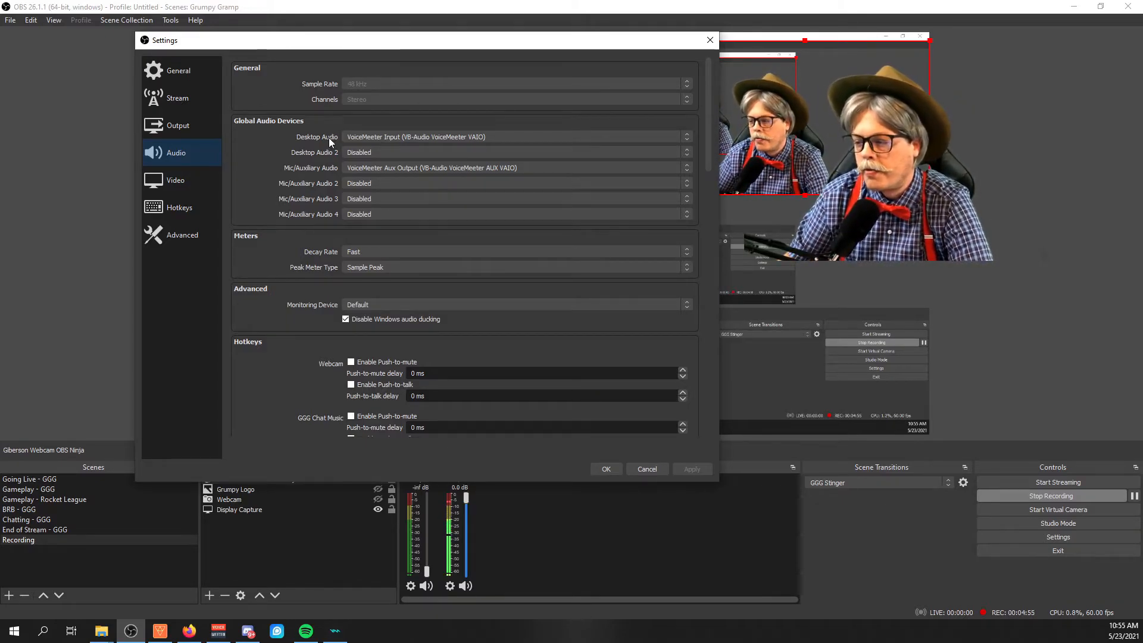
left_click(406, 138)
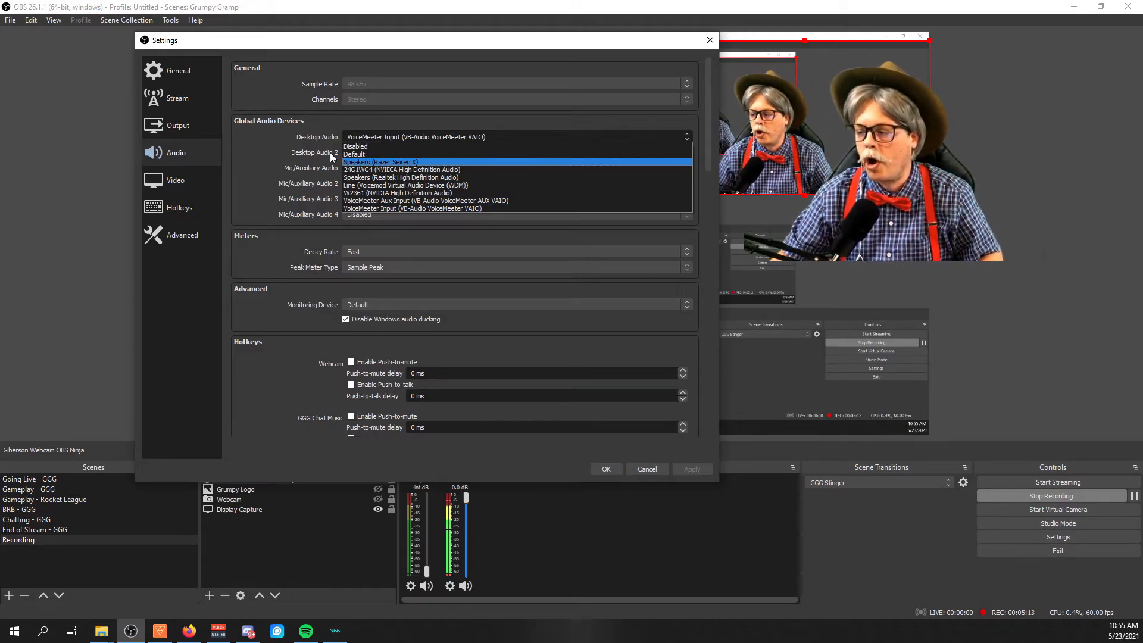
left_click(275, 146)
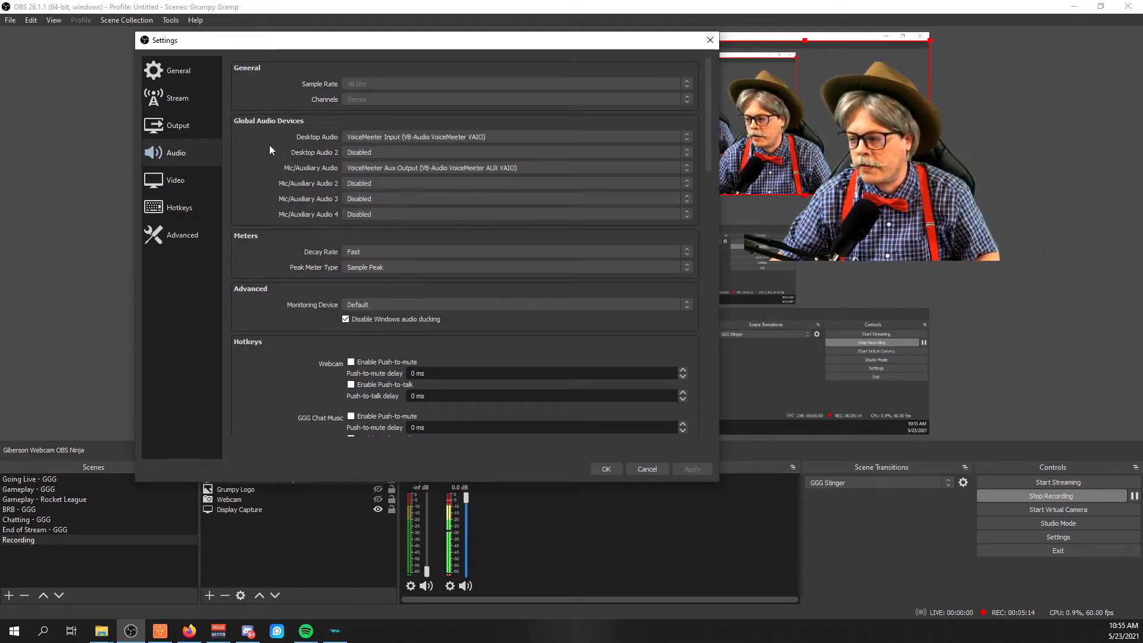
left_click(393, 168)
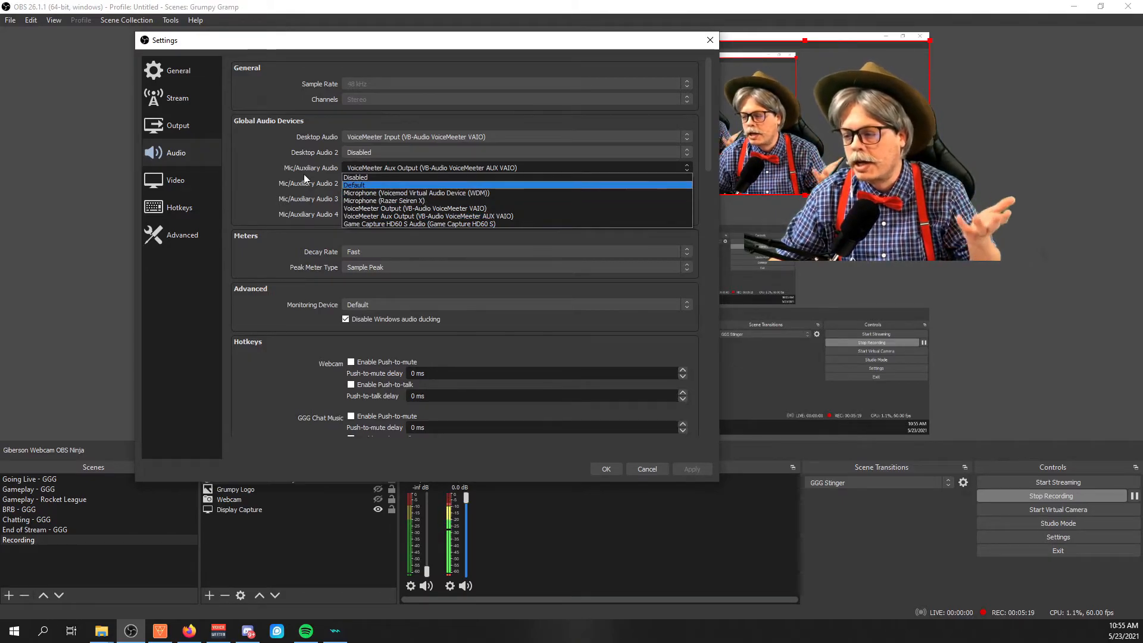
left_click(254, 154)
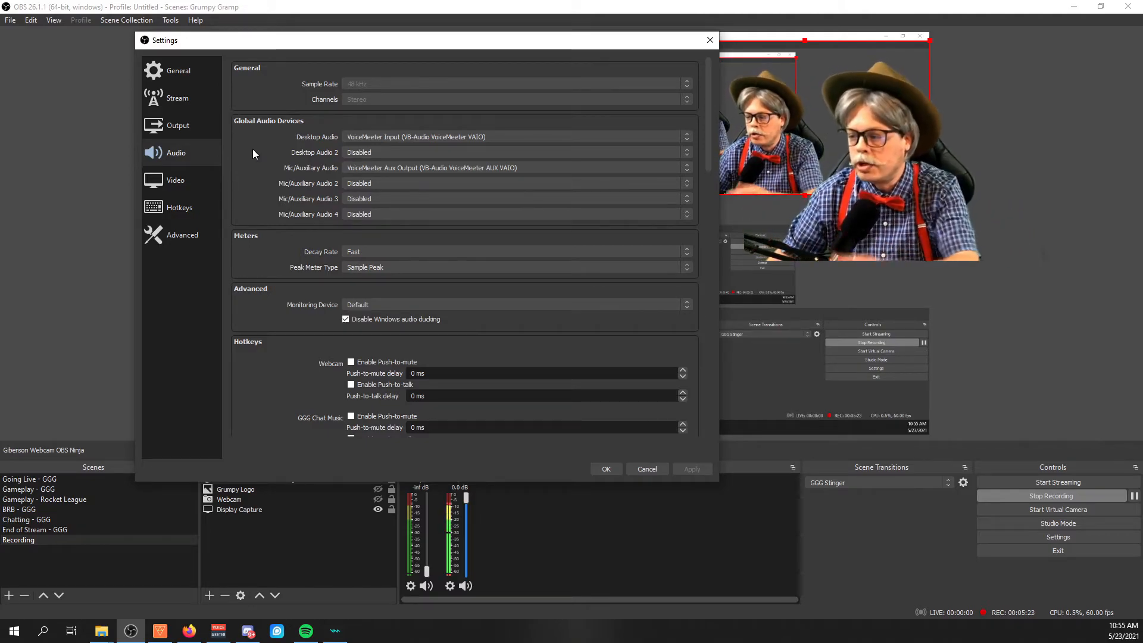
left_click(391, 168)
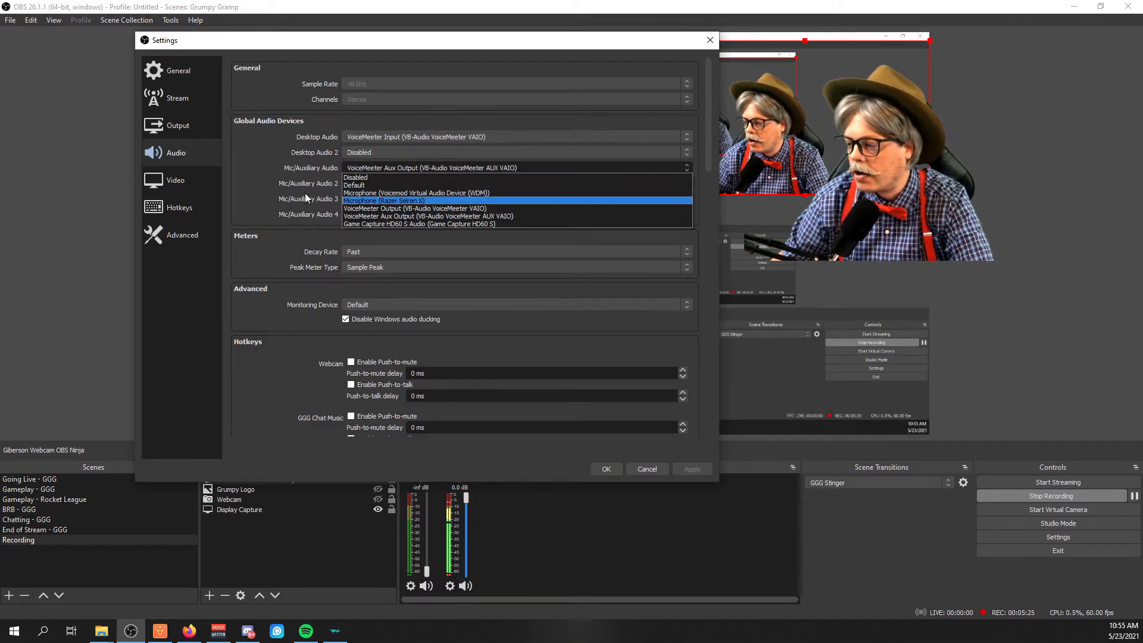
left_click(250, 144)
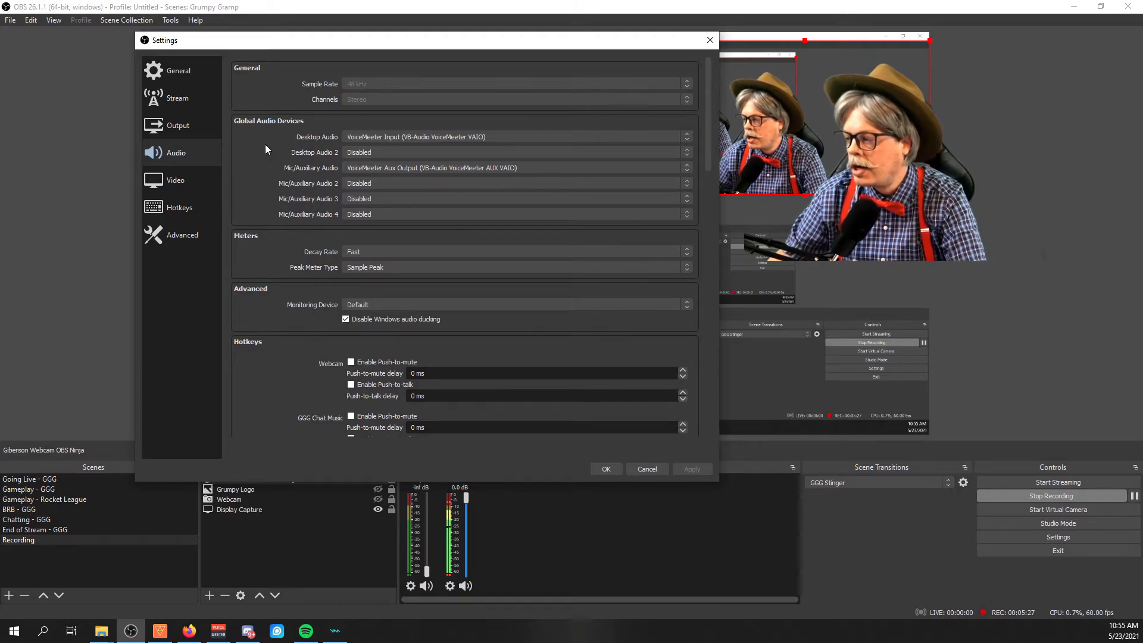
- Look over the Stream settings and the Hotkeys assigned for streaming and recording
left_click(180, 103)
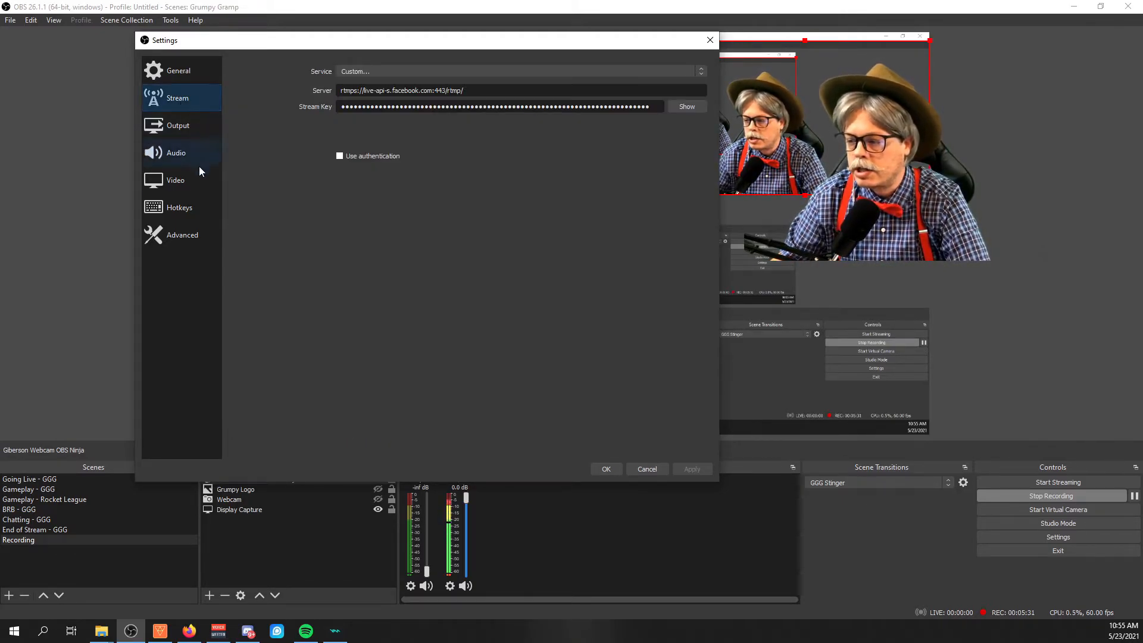
left_click(186, 201)
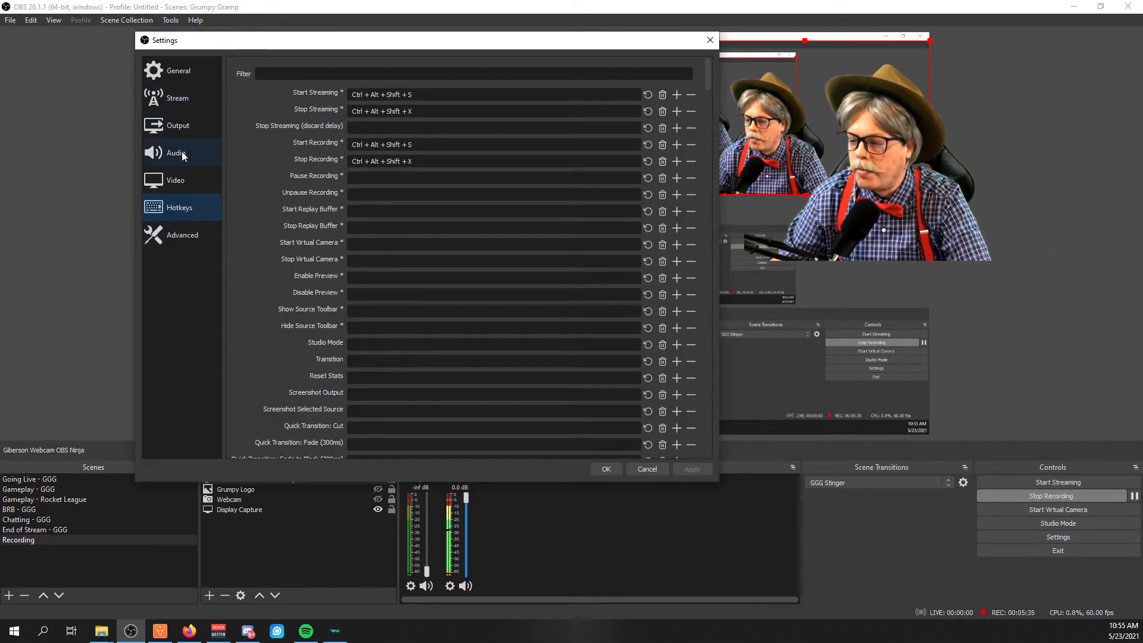
left_click(184, 108)
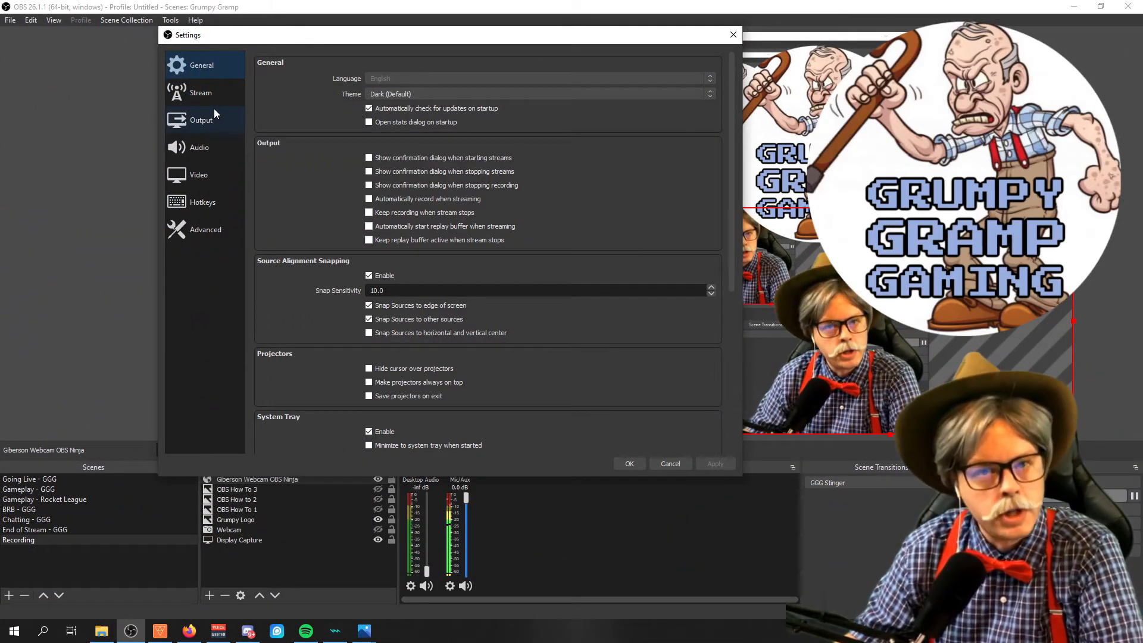
- Review the services offered in the Stream settings, keep Custom as the service, and accept and close the settings
left_click(206, 101)
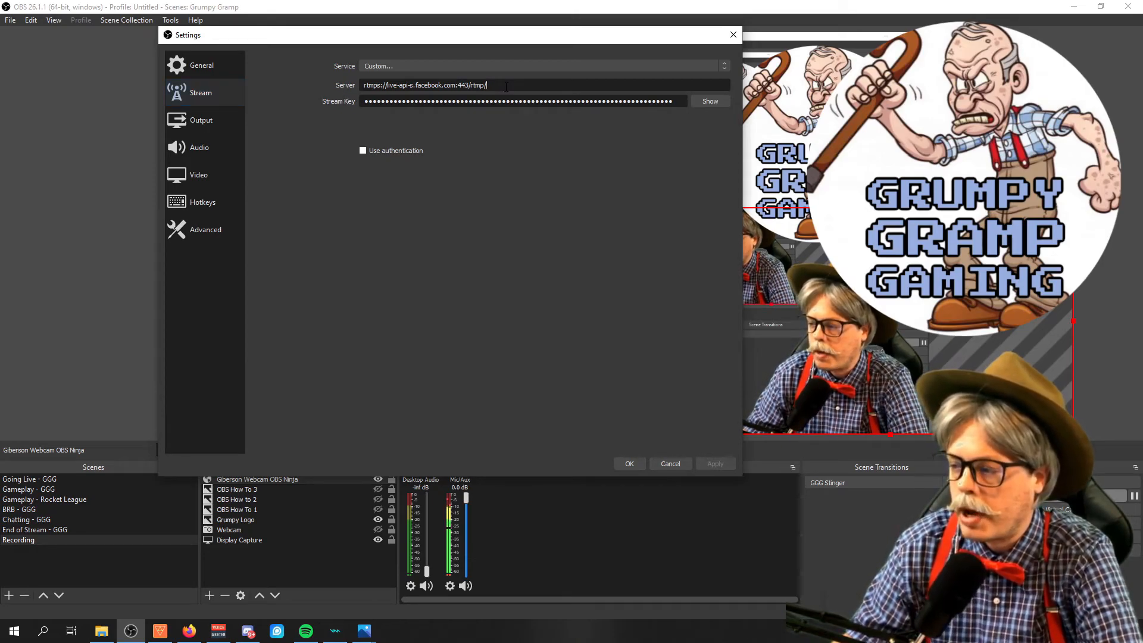
left_click(387, 68)
left_click(377, 76)
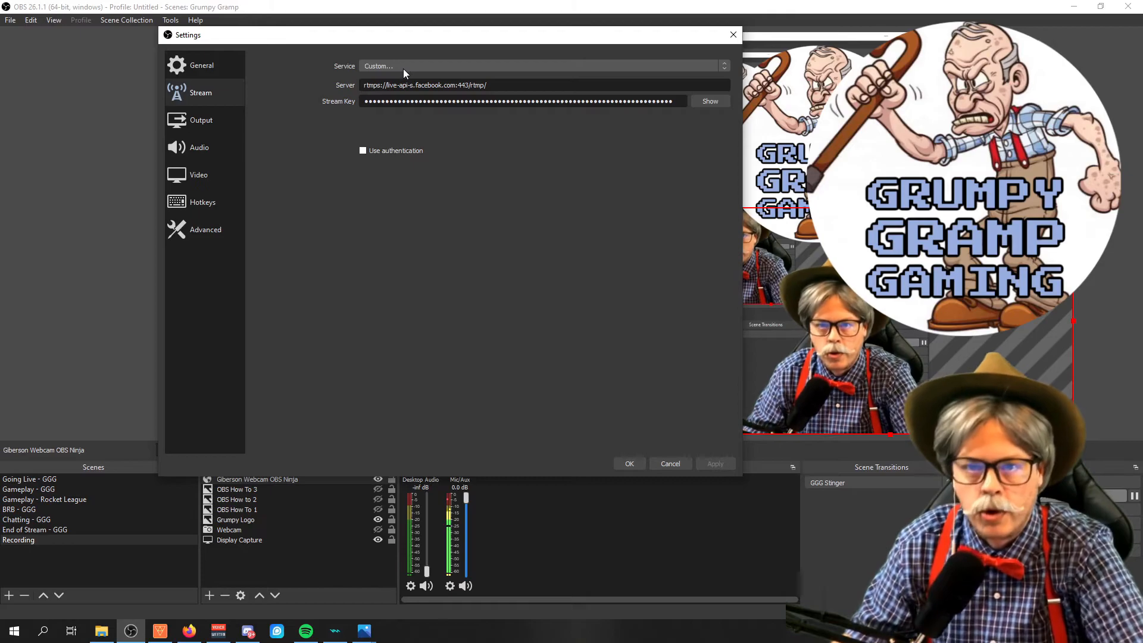
left_click(403, 69)
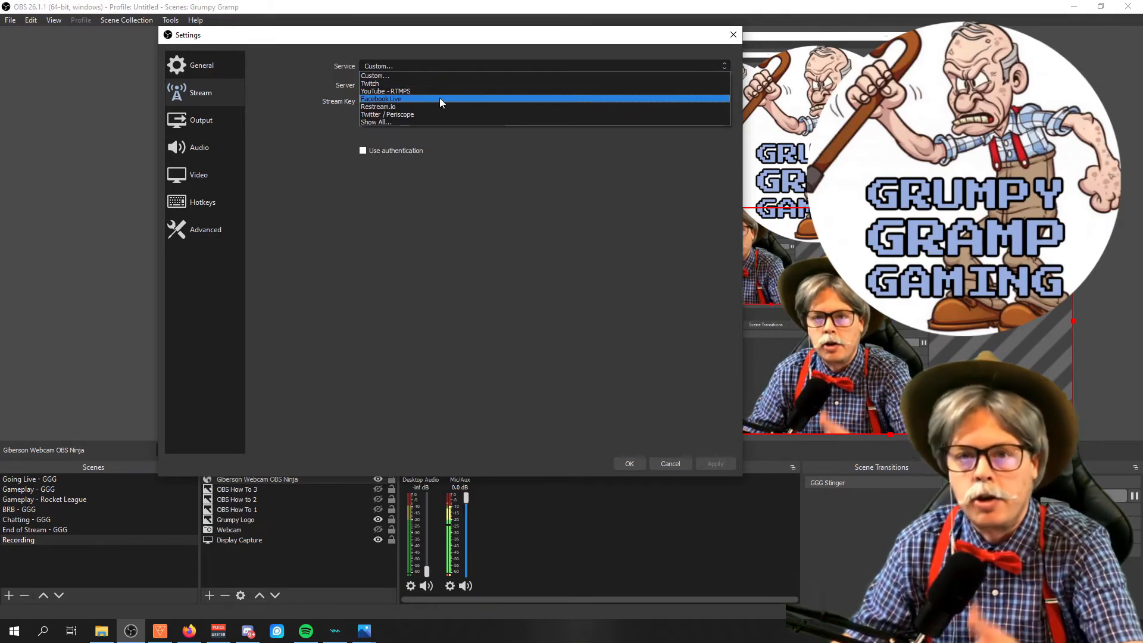
left_click(498, 199)
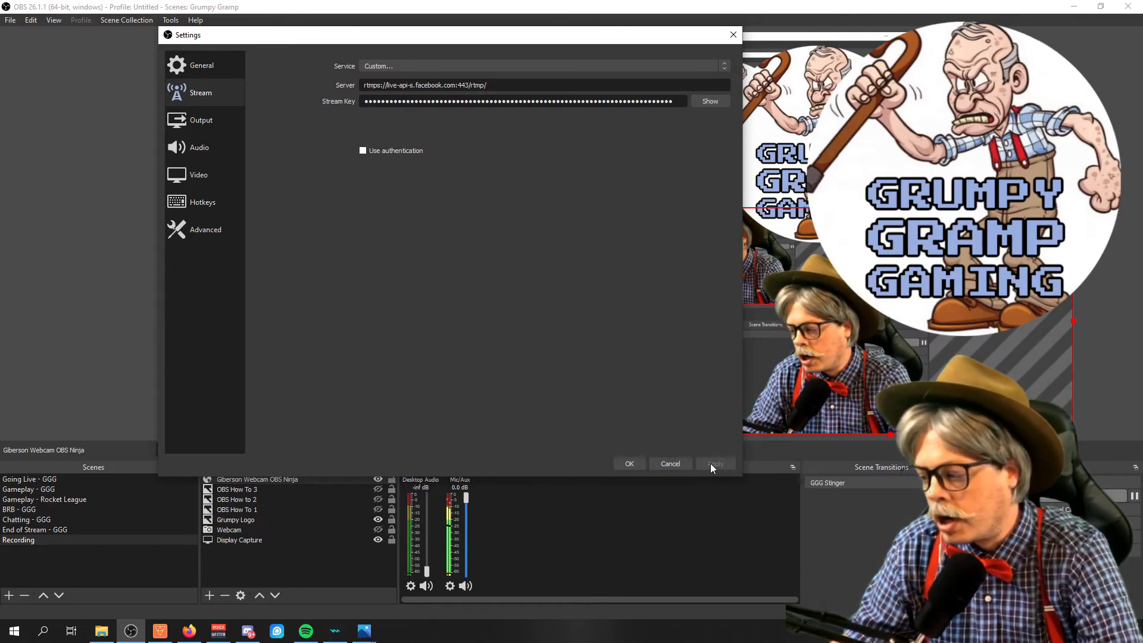
left_click(628, 461)
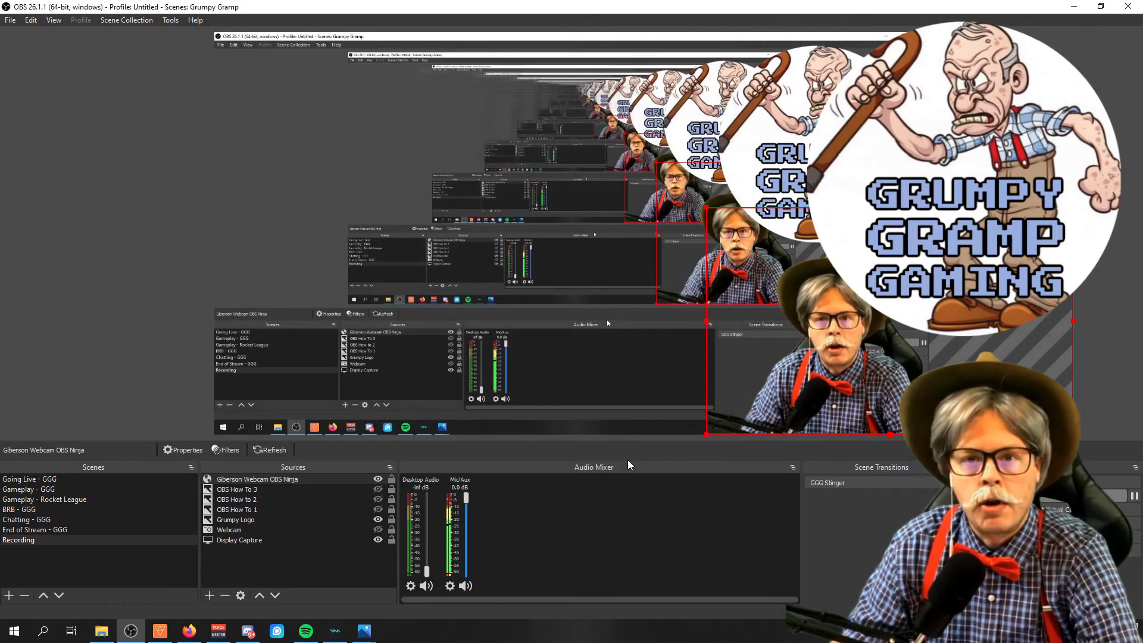